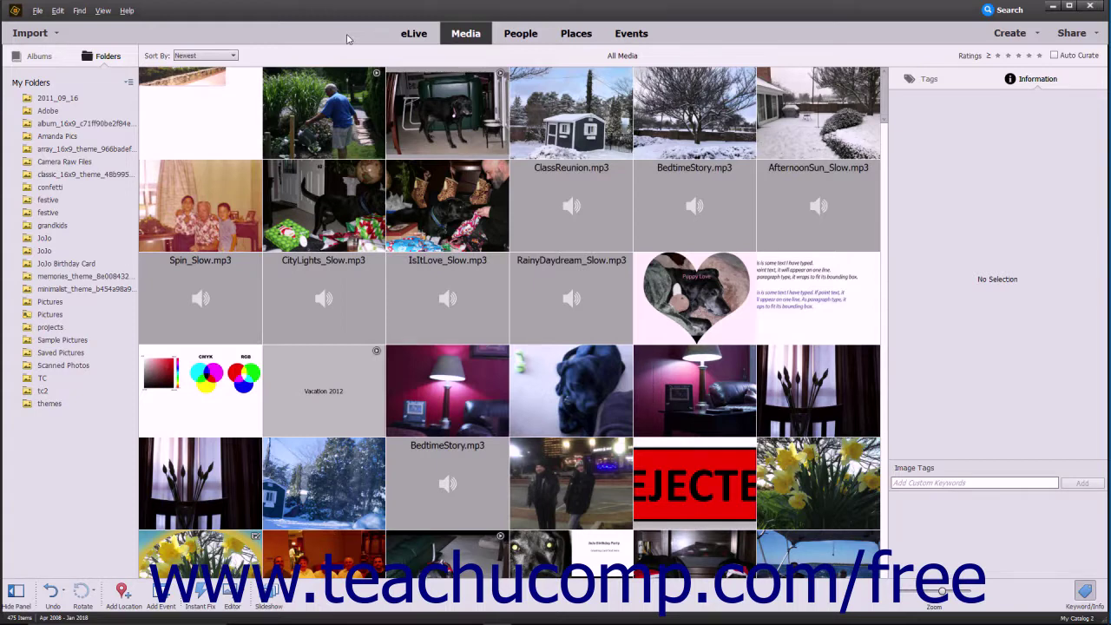
- Look through the Get Photos and Videos menu, then show the Import dropdown's list of sources
{"action": "left_click", "coordinate": [40, 11]}
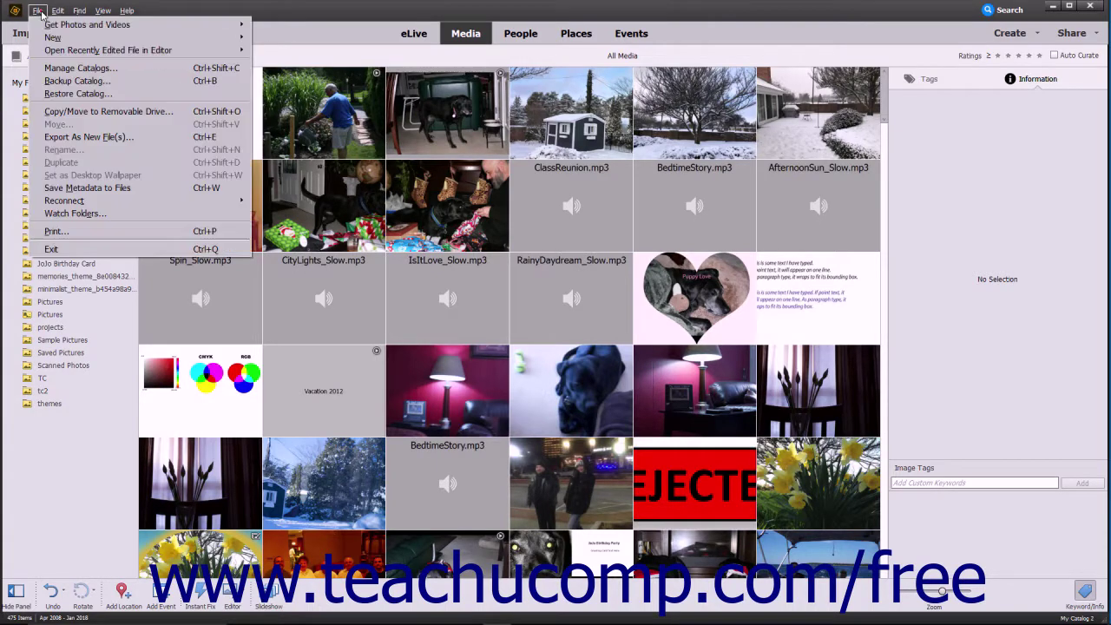
{"action": "mouse_move", "coordinate": [85, 27]}
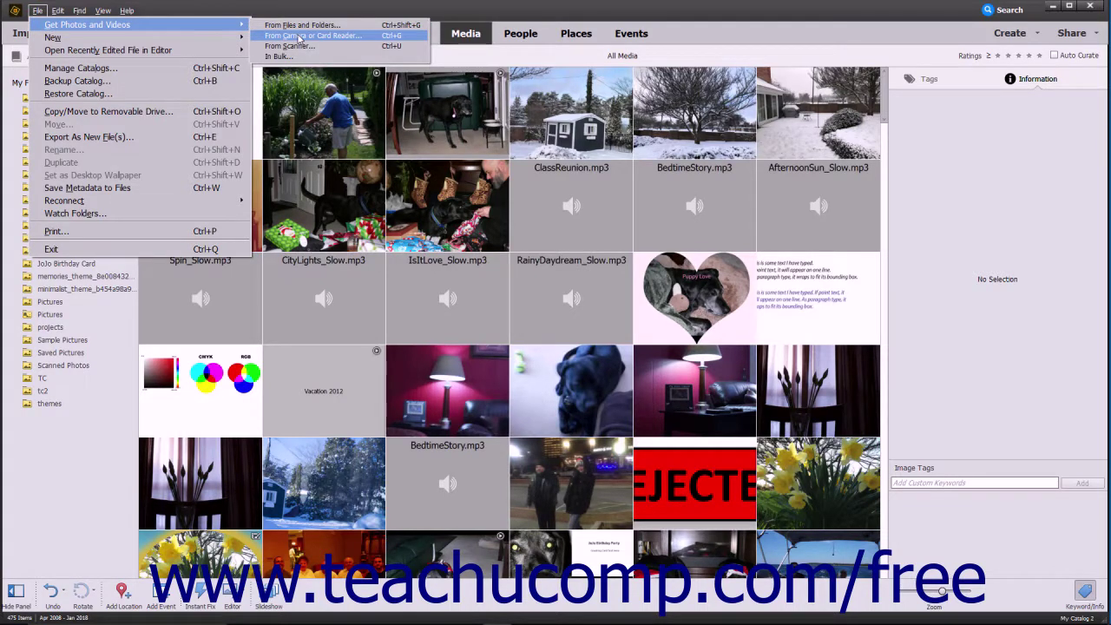
{"action": "key", "text": "Escape"}
{"action": "key", "text": "Escape"}
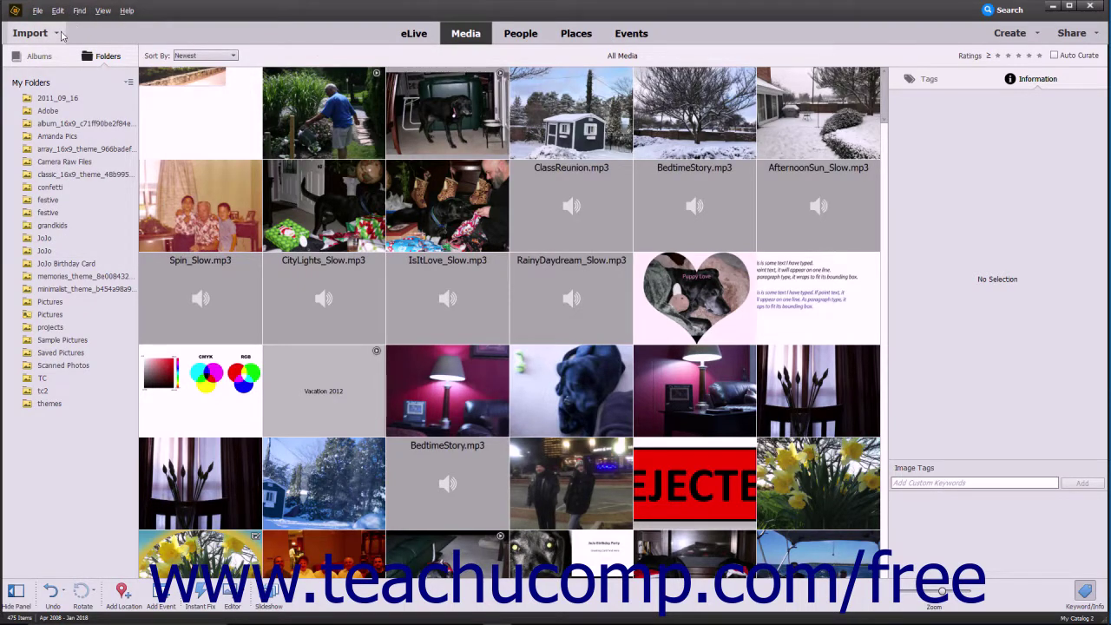
{"action": "left_click", "coordinate": [59, 33]}
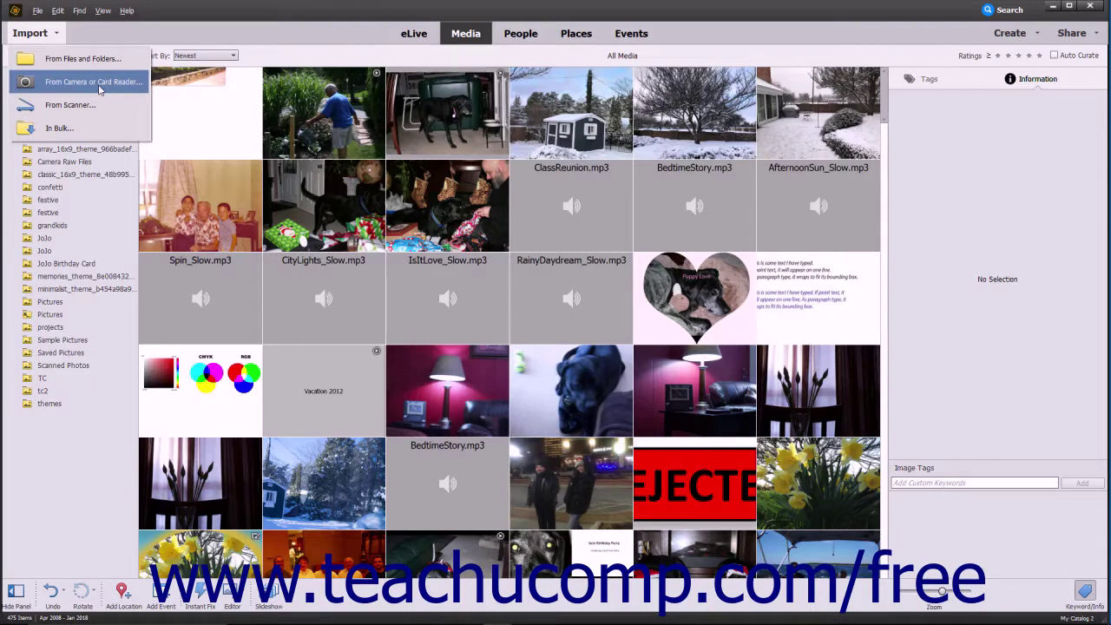
- Import from the camera, choosing Canon EOS DIGITAL REBEL XTi as the source, and browse for a storage folder
{"action": "left_click", "coordinate": [99, 85]}
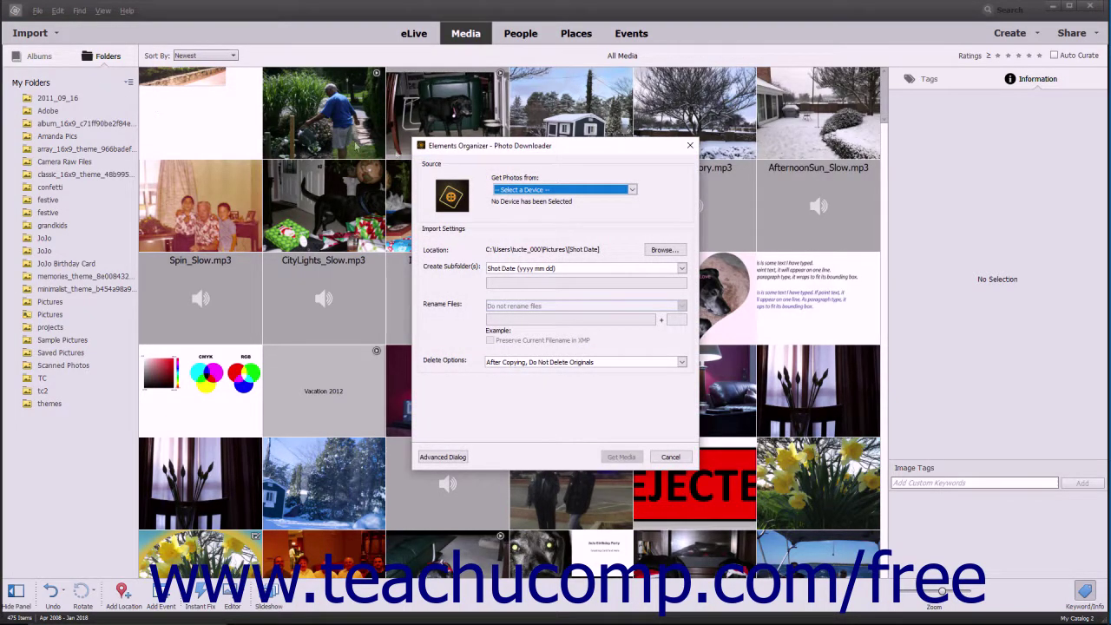
{"action": "left_click", "coordinate": [507, 154]}
{"action": "left_click", "coordinate": [632, 191]}
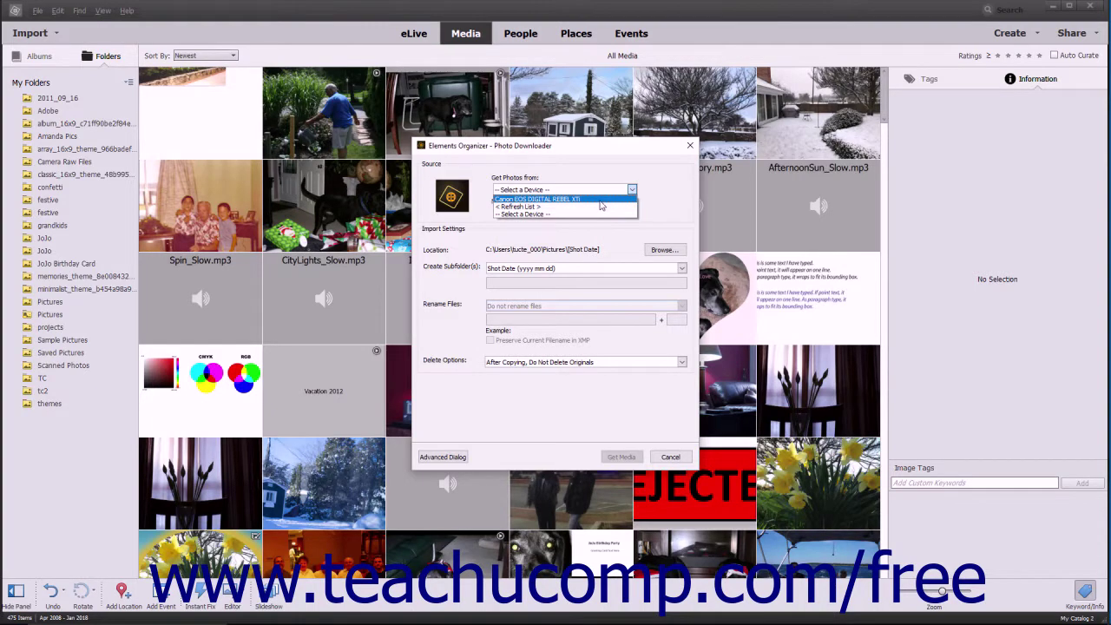
{"action": "left_click", "coordinate": [623, 198]}
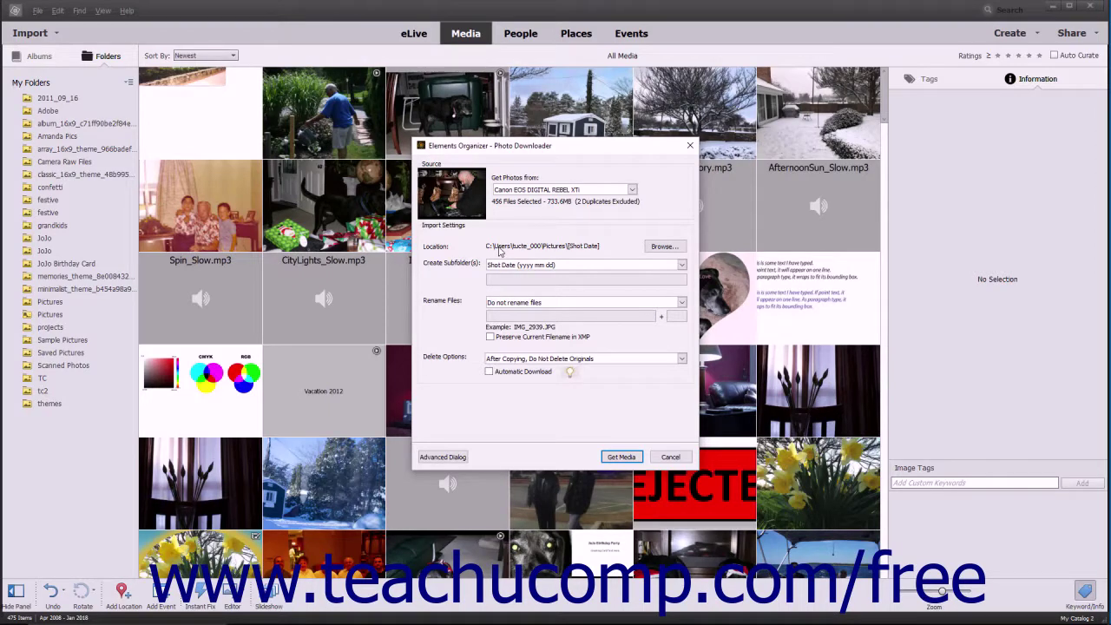
{"action": "left_click", "coordinate": [655, 249]}
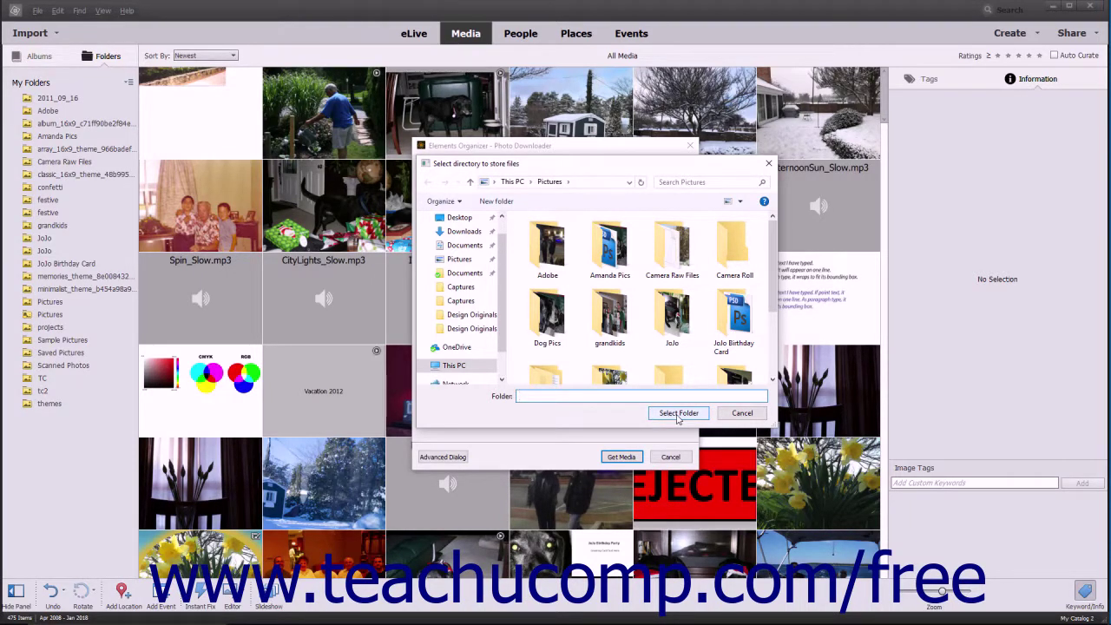
- Cancel the folder picker, keeping Pictures as the storage location
{"action": "left_click", "coordinate": [730, 418]}
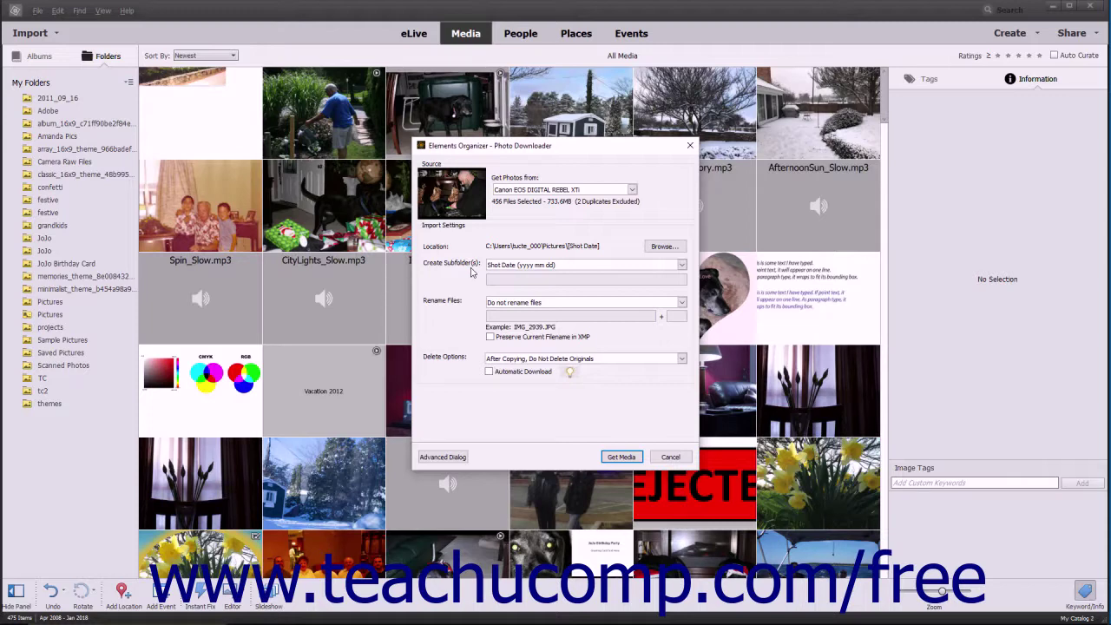
- Set Create Subfolder(s) to None, briefly trying Custom Name before returning to None
{"action": "left_click", "coordinate": [682, 266]}
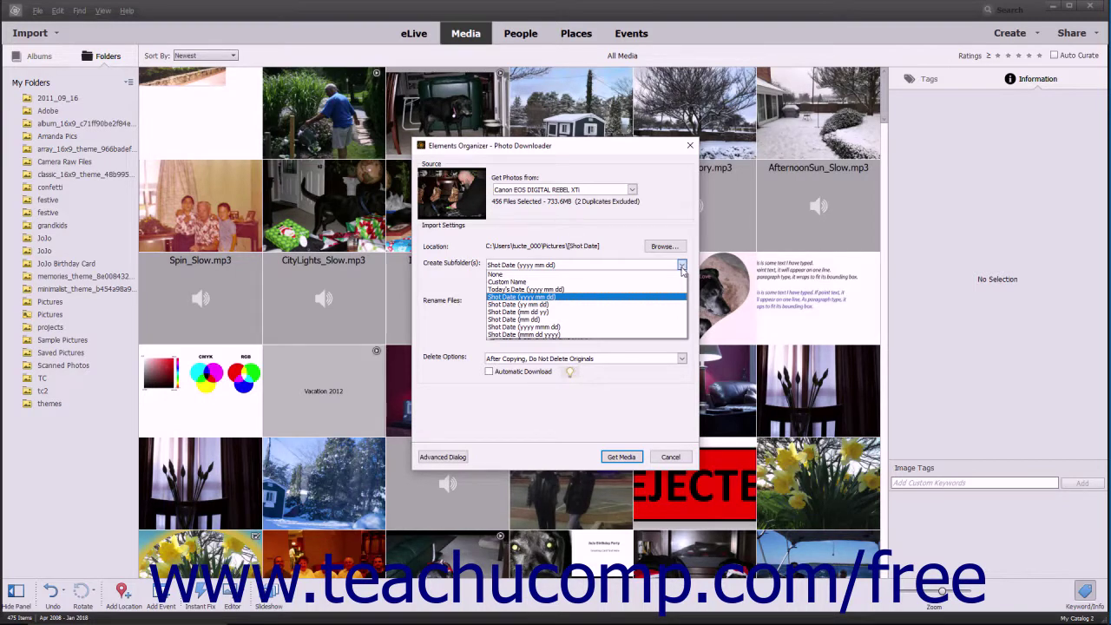
{"action": "left_click", "coordinate": [527, 275]}
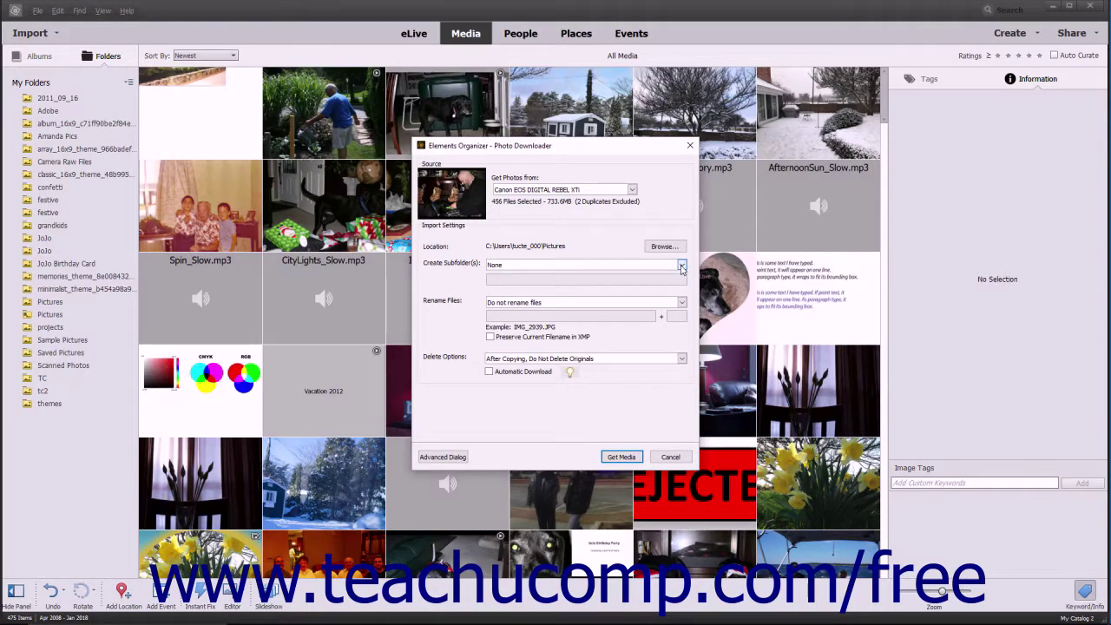
{"action": "left_click", "coordinate": [682, 267]}
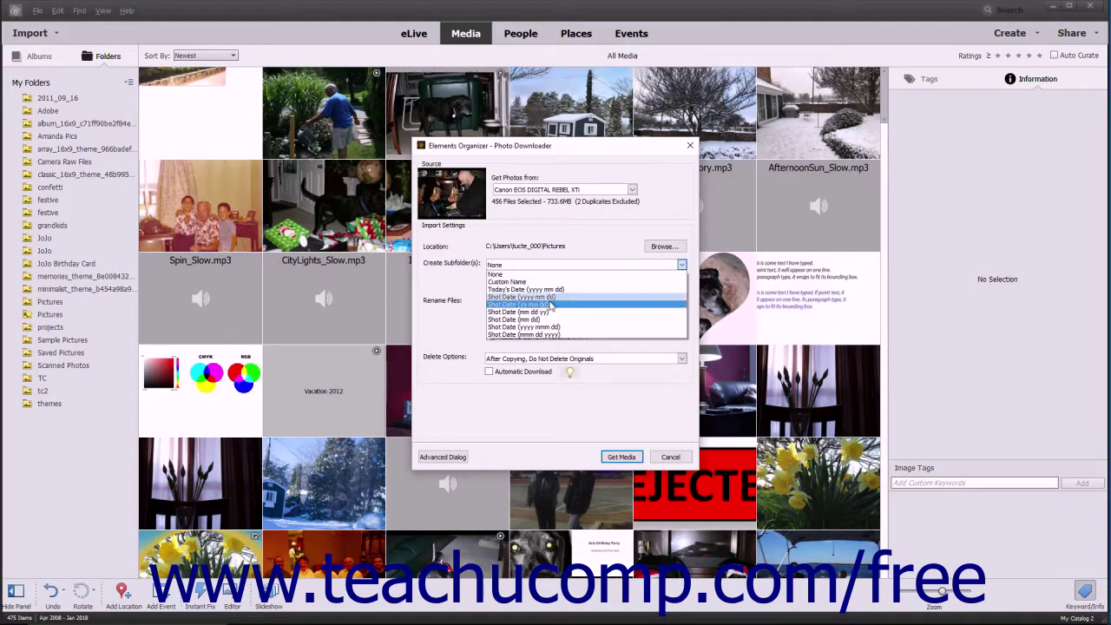
{"action": "left_click", "coordinate": [518, 283]}
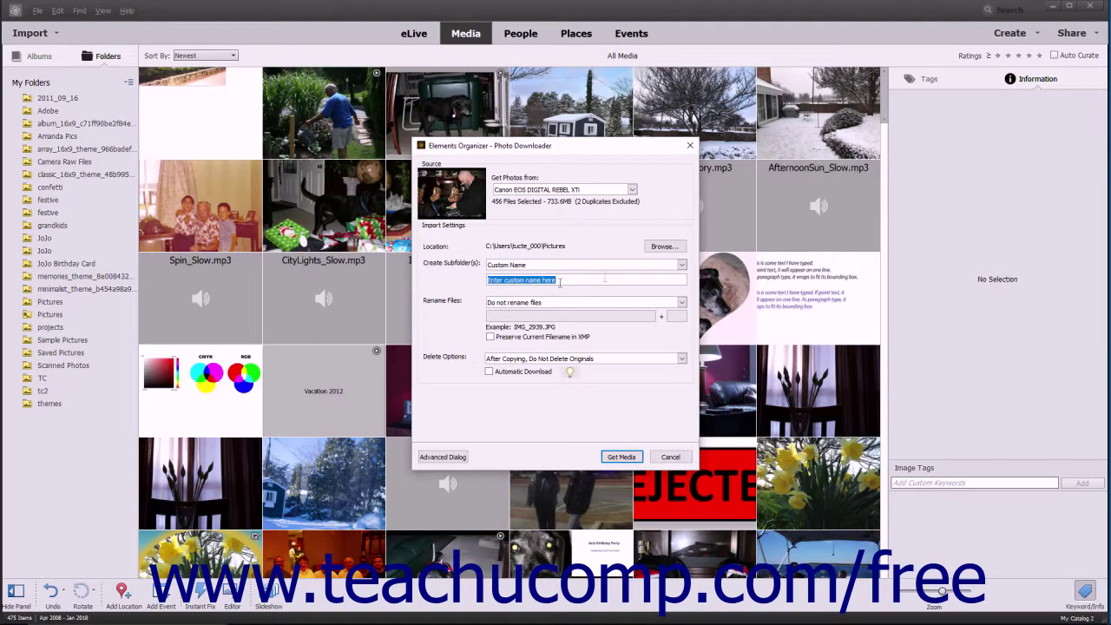
{"action": "left_click", "coordinate": [682, 265]}
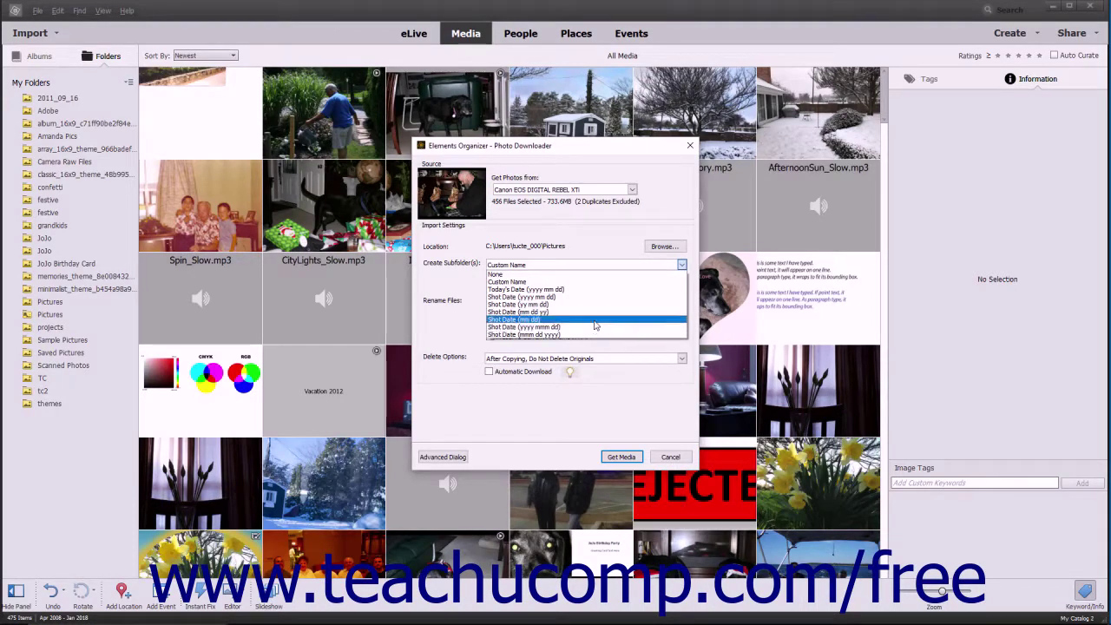
{"action": "left_click", "coordinate": [578, 276]}
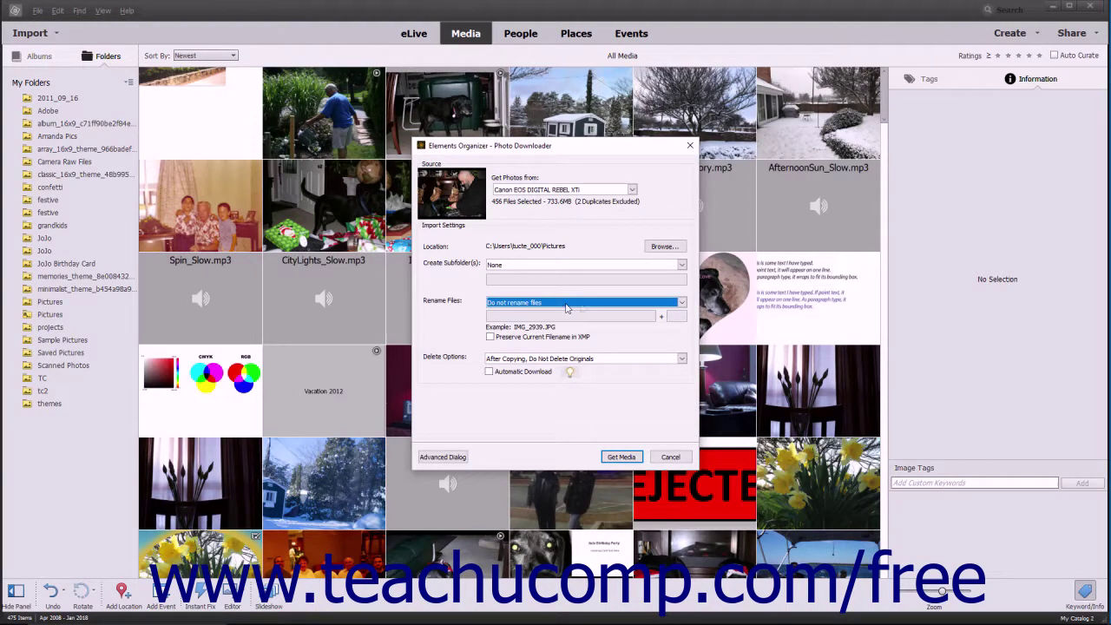
- Rename files with Custom Name + Shot Date (yy mm dd), giving names like 16 12 25_0001.JPG
{"action": "left_click", "coordinate": [682, 303]}
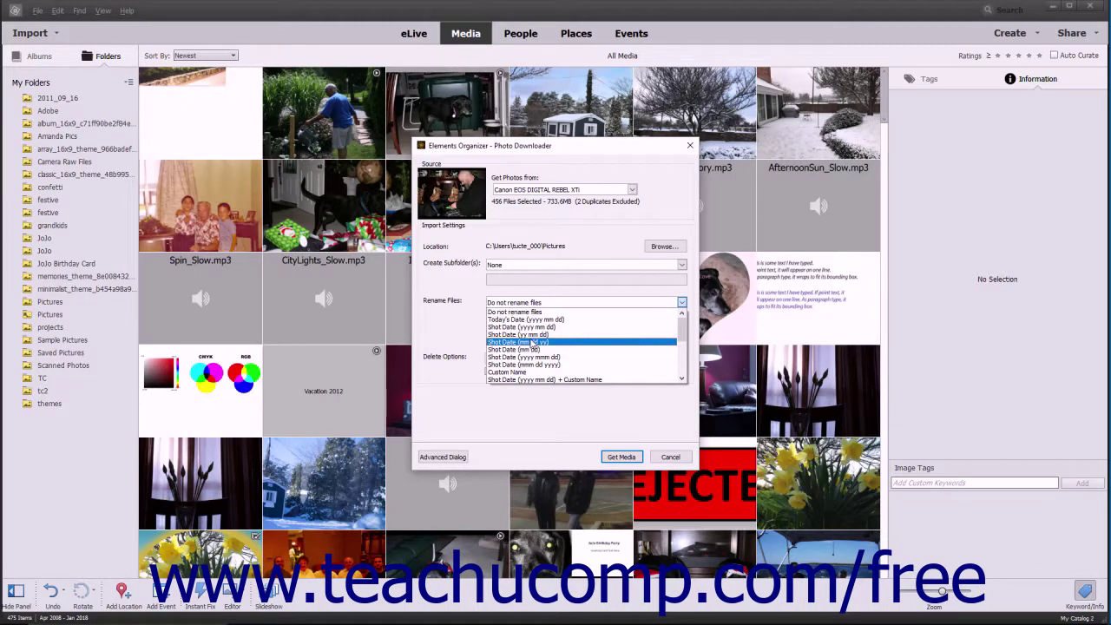
{"action": "scroll", "coordinate": [533, 345], "scroll_direction": "down", "scroll_amount": 5}
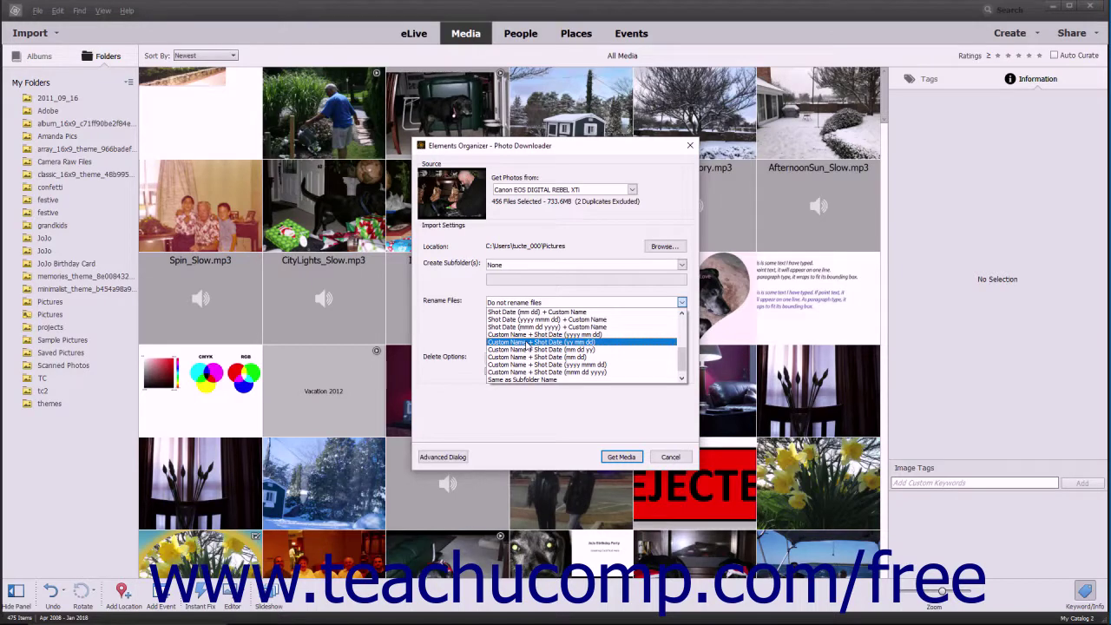
{"action": "left_click", "coordinate": [527, 343]}
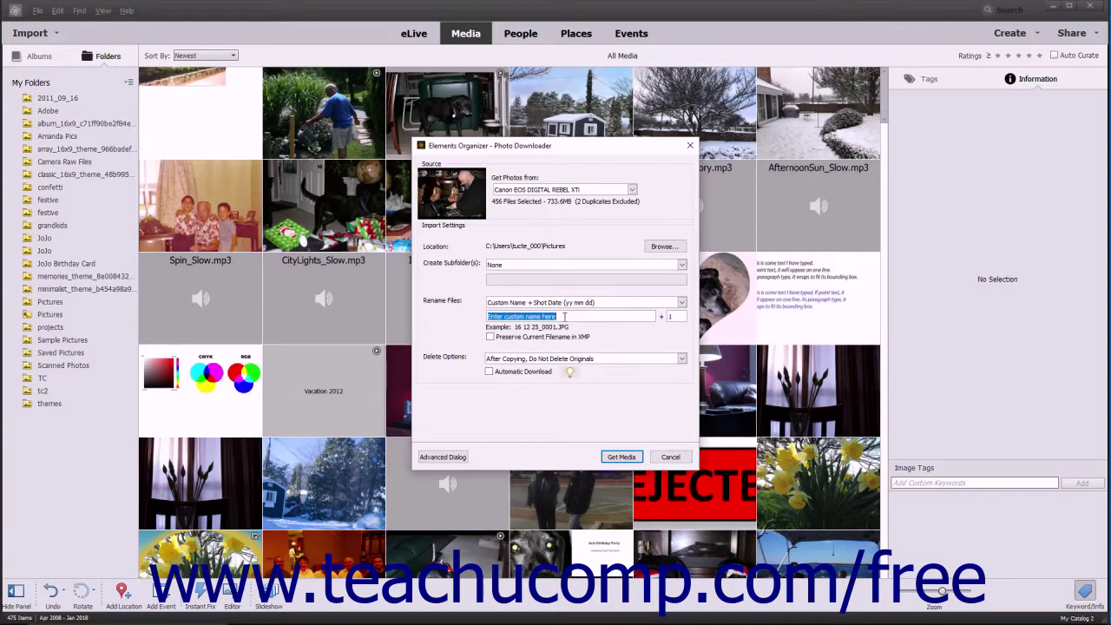
{"action": "left_click", "coordinate": [671, 318]}
{"action": "left_click", "coordinate": [682, 302]}
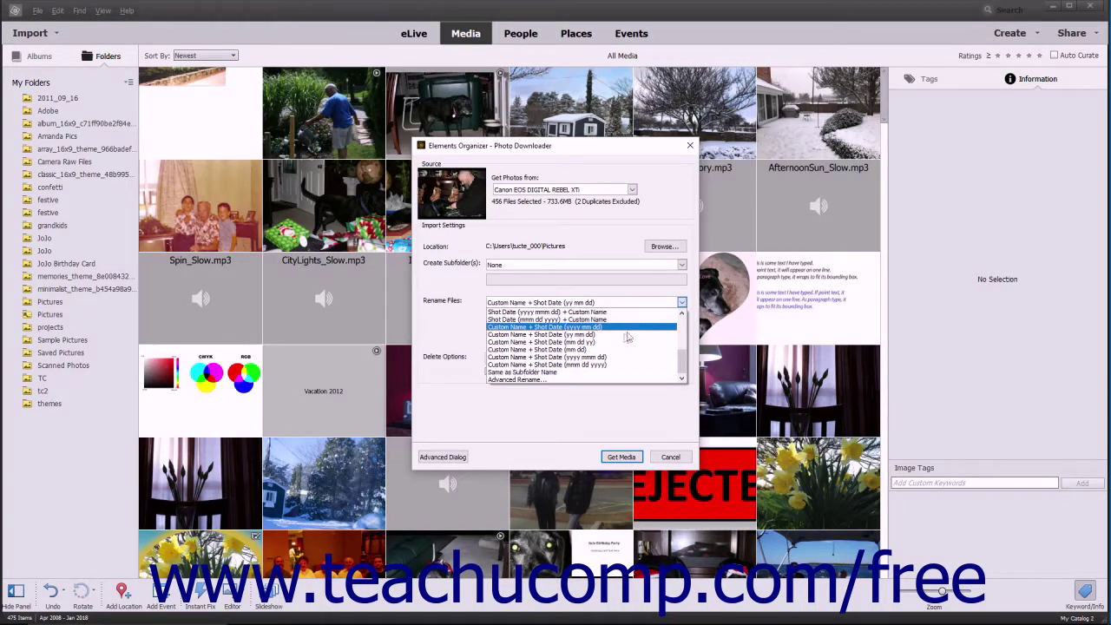
- In Advanced Rename, add a fifth filename part taken from Resolution metadata
{"action": "left_click", "coordinate": [549, 380]}
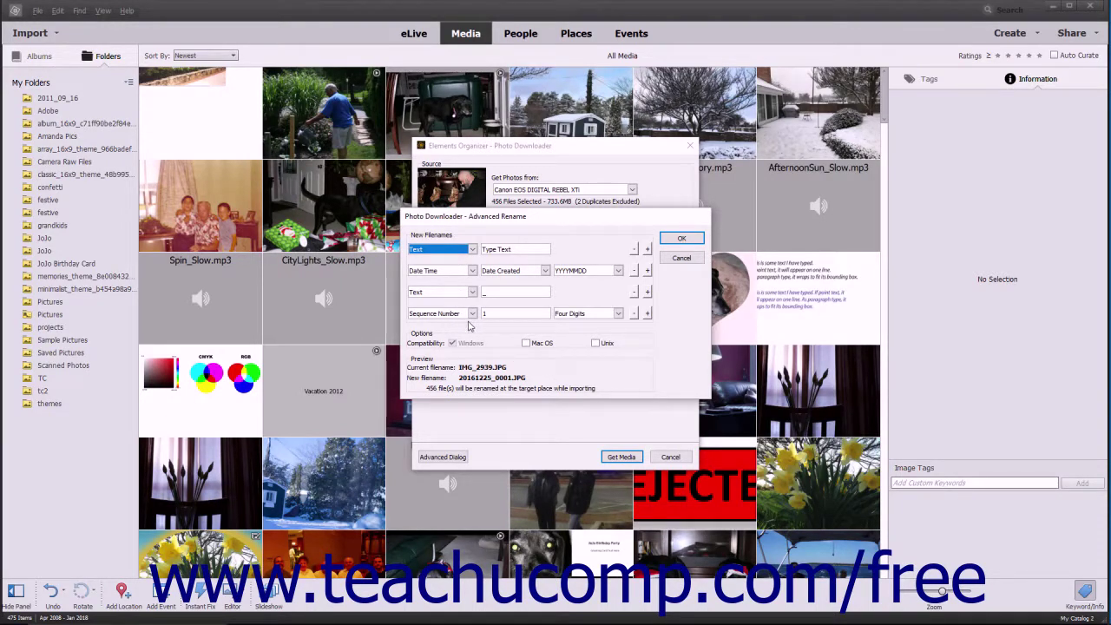
{"action": "left_click", "coordinate": [647, 314]}
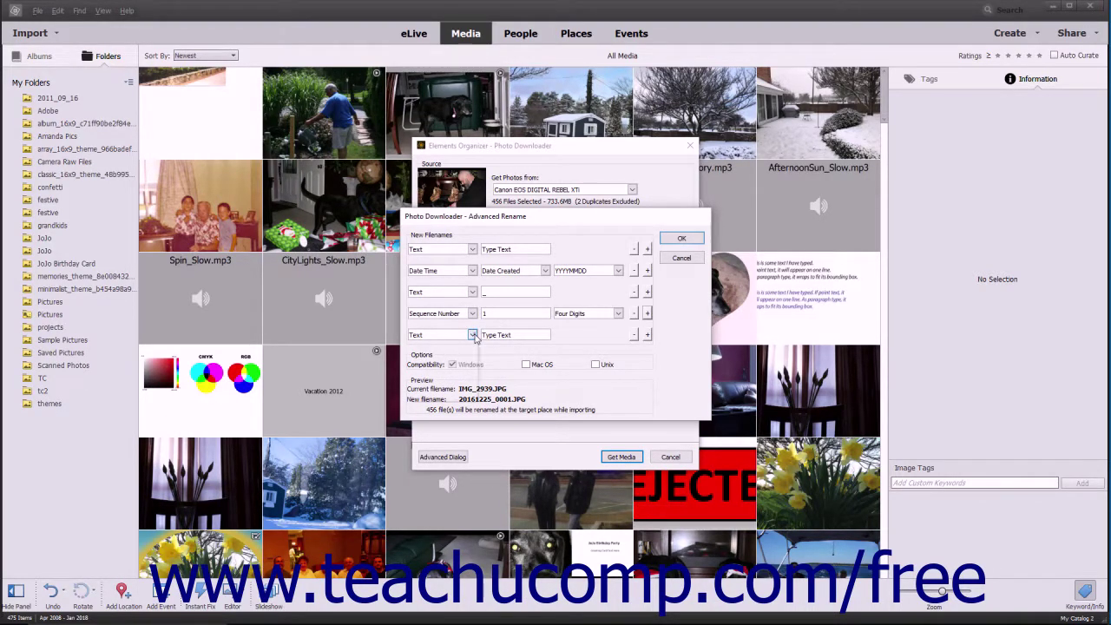
{"action": "left_click", "coordinate": [473, 336]}
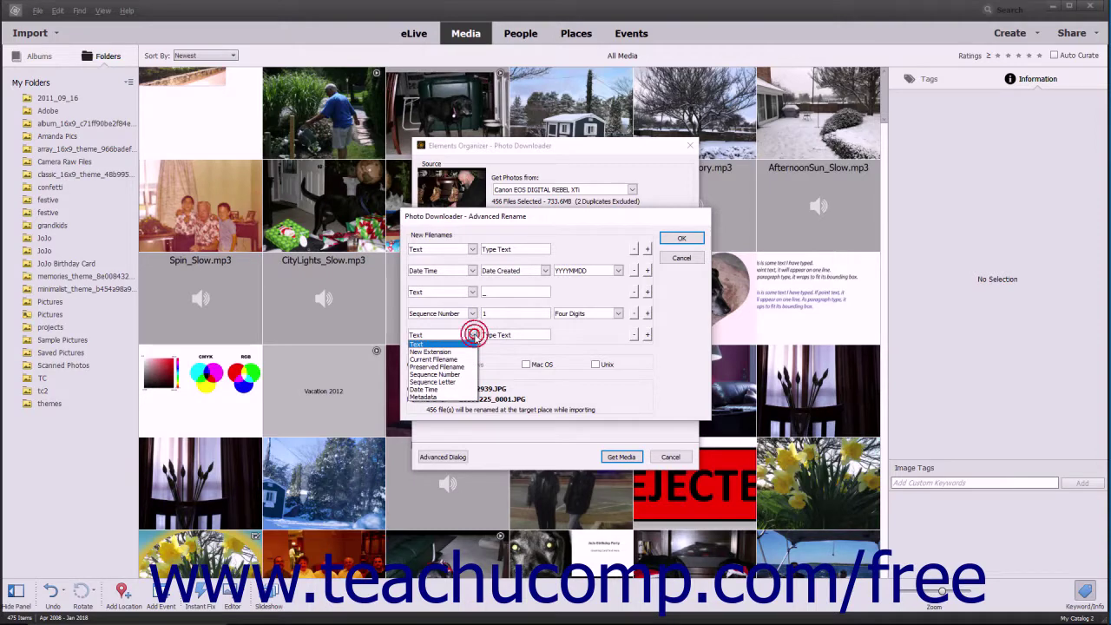
{"action": "left_click", "coordinate": [443, 396]}
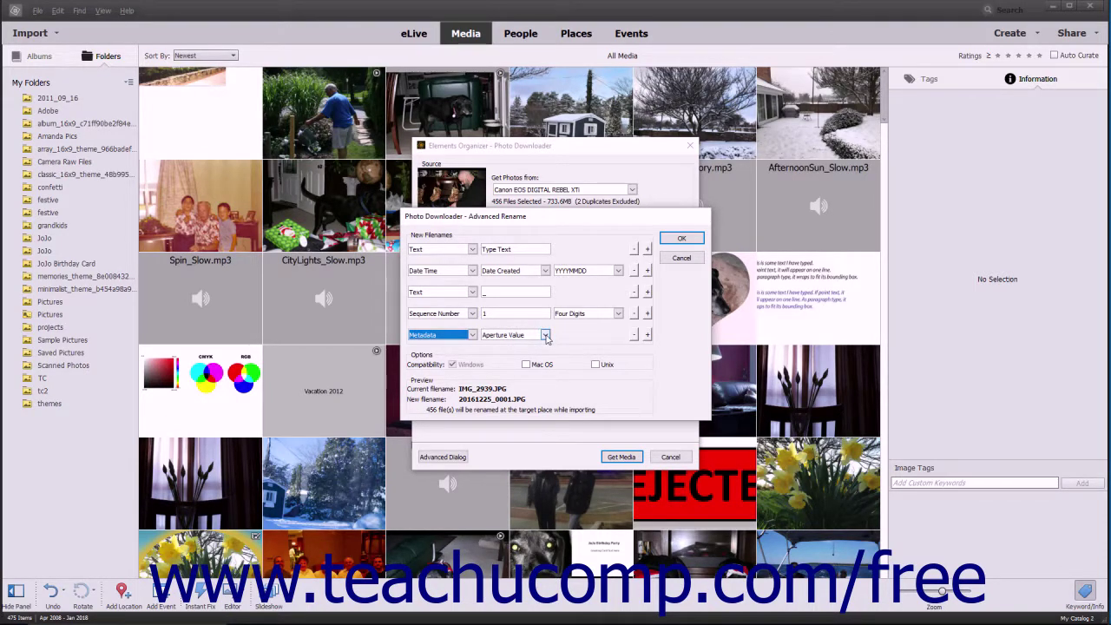
{"action": "left_click", "coordinate": [545, 335]}
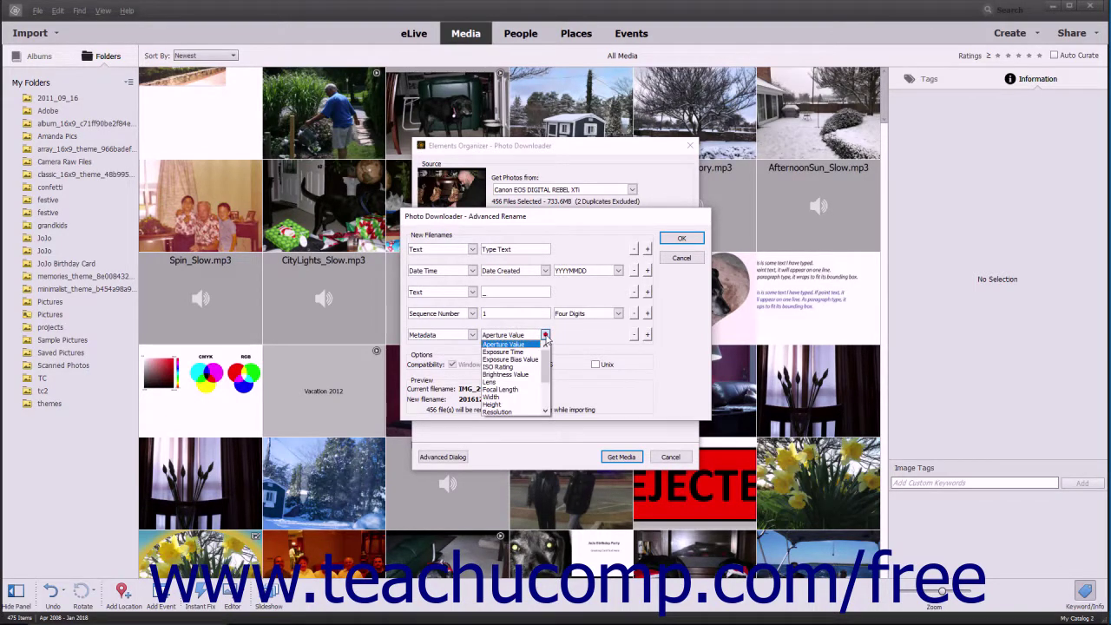
{"action": "left_click", "coordinate": [510, 412]}
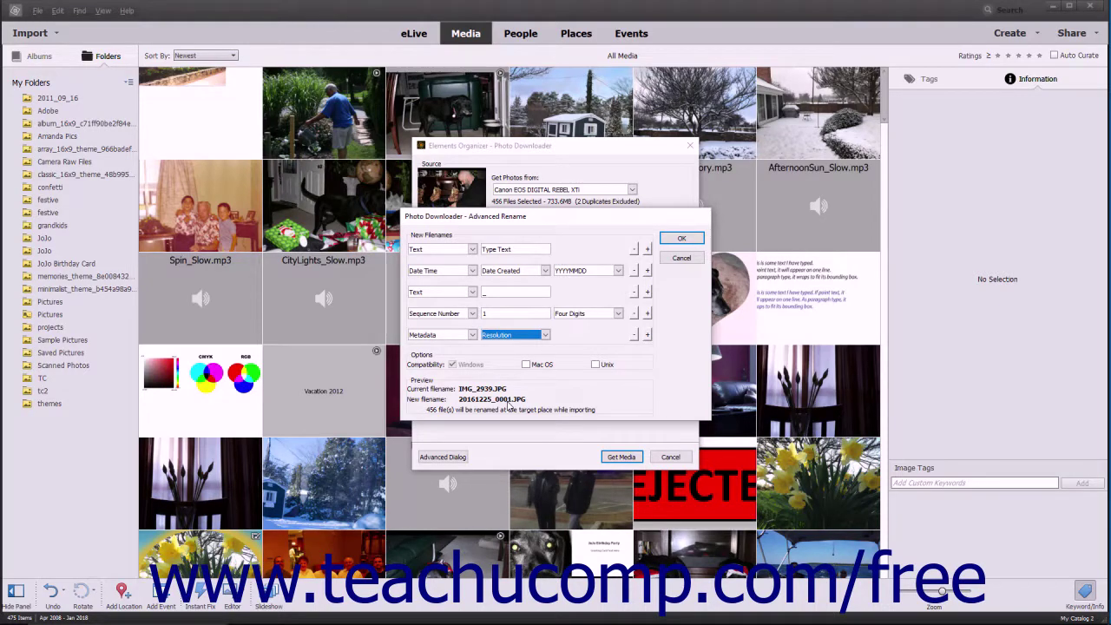
- Accept the advanced pattern, leave Preserve Current Filename in XMP off, and choose Do not rename files
{"action": "left_click", "coordinate": [671, 240]}
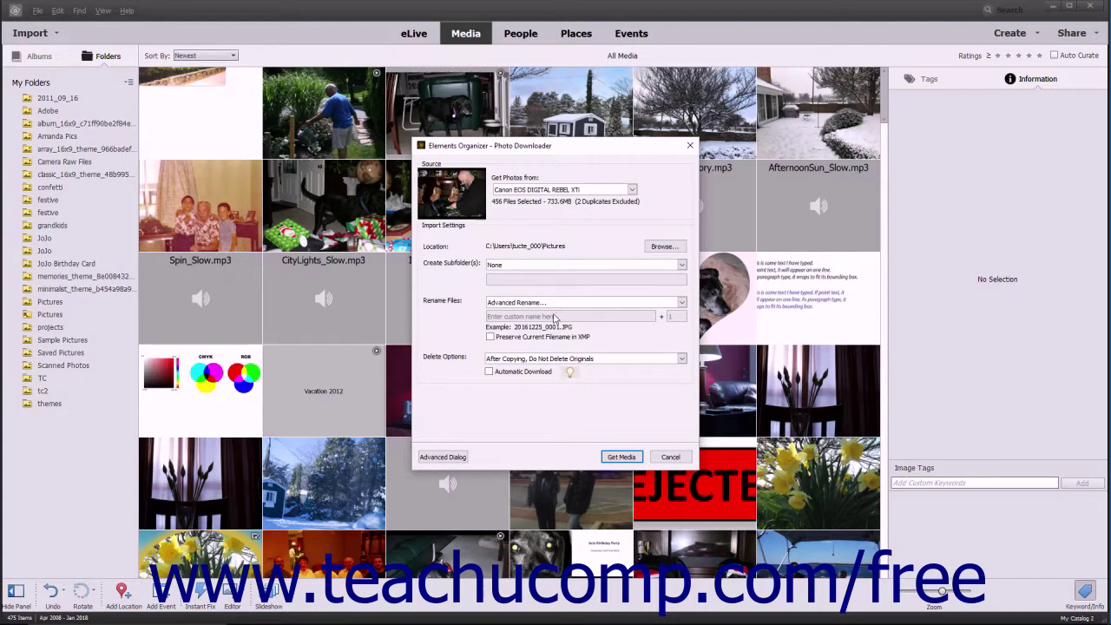
{"action": "left_click", "coordinate": [490, 338]}
{"action": "left_click", "coordinate": [490, 338]}
{"action": "left_click", "coordinate": [682, 303]}
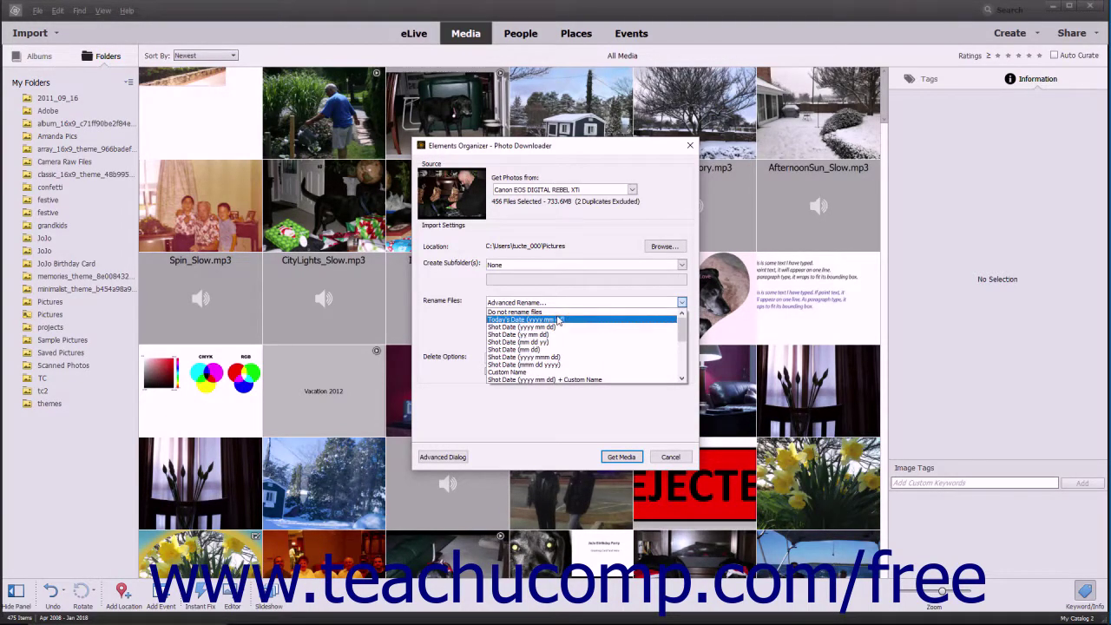
{"action": "left_click", "coordinate": [535, 312]}
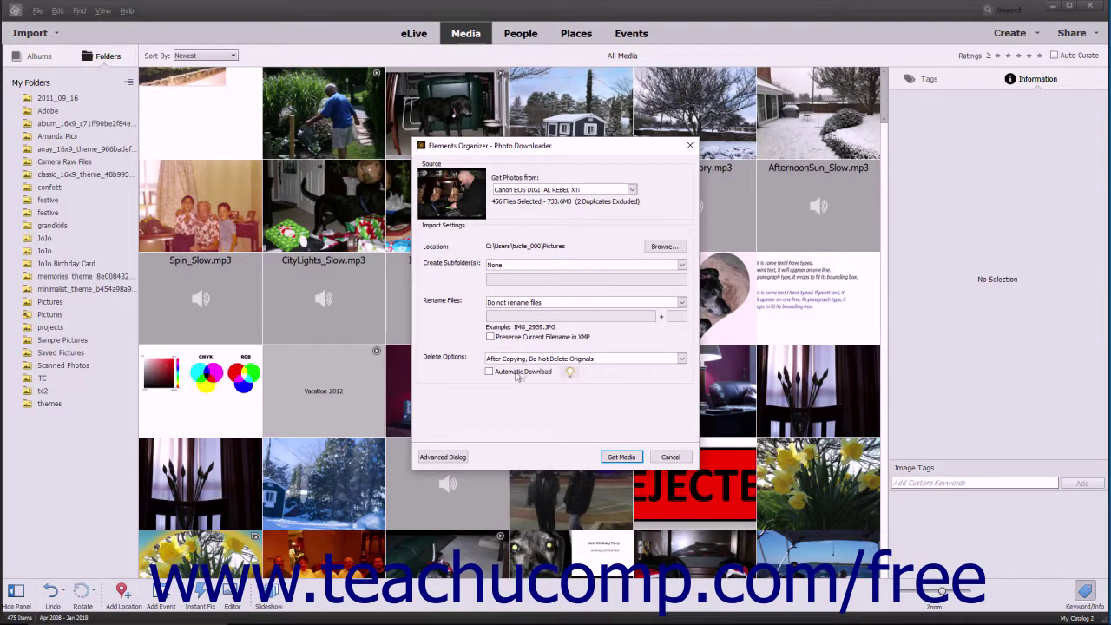
{"action": "left_click", "coordinate": [681, 360]}
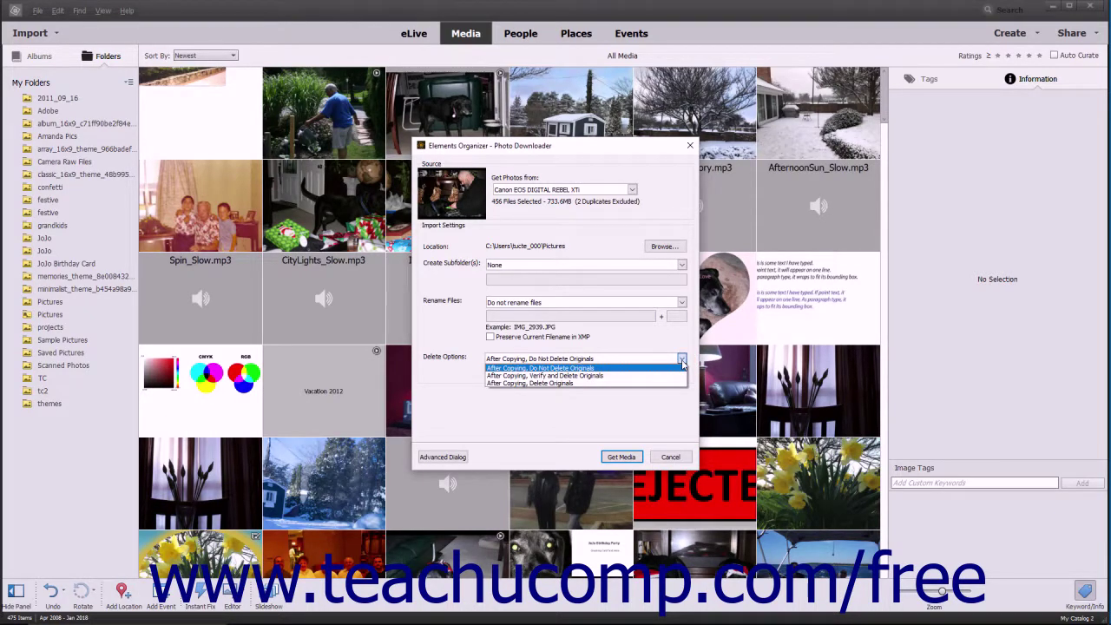
{"action": "left_click", "coordinate": [681, 361]}
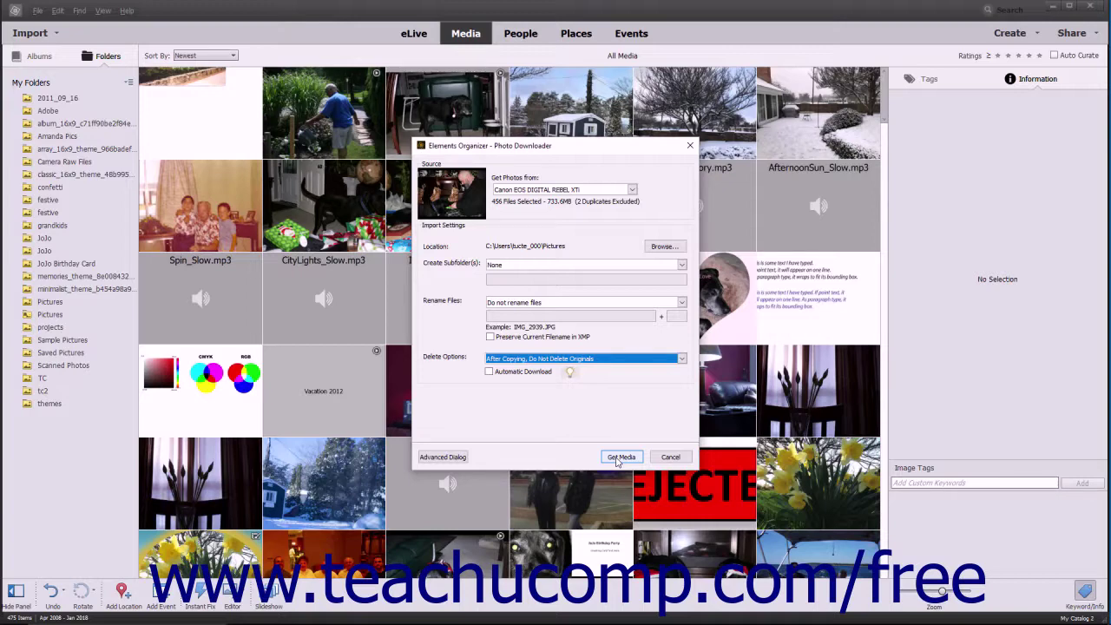
{"action": "left_click", "coordinate": [445, 458]}
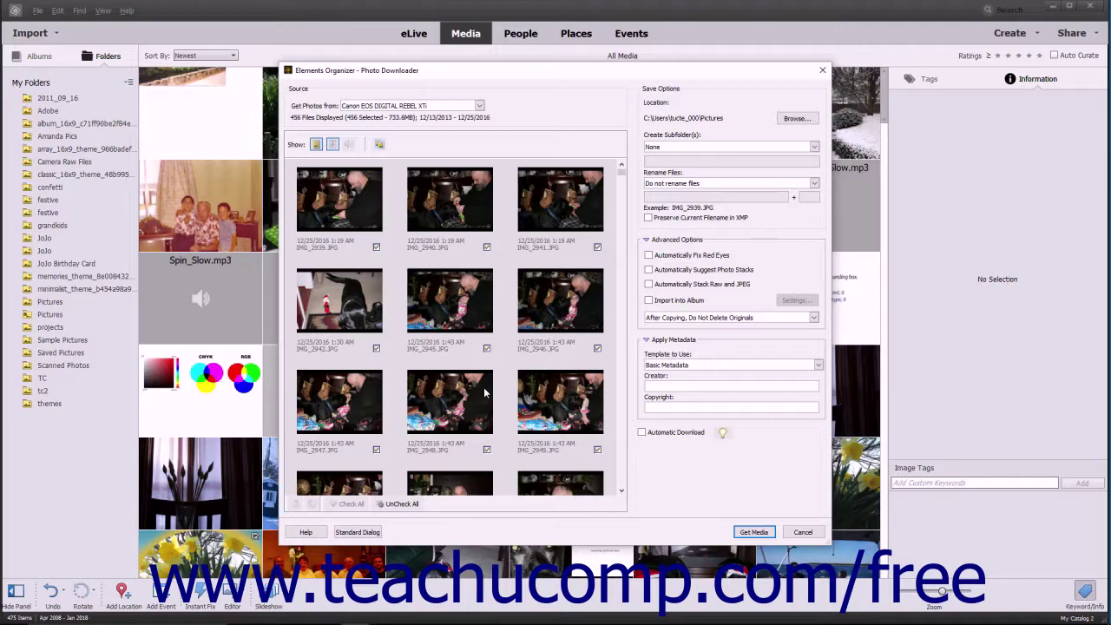
{"action": "left_click", "coordinate": [371, 534]}
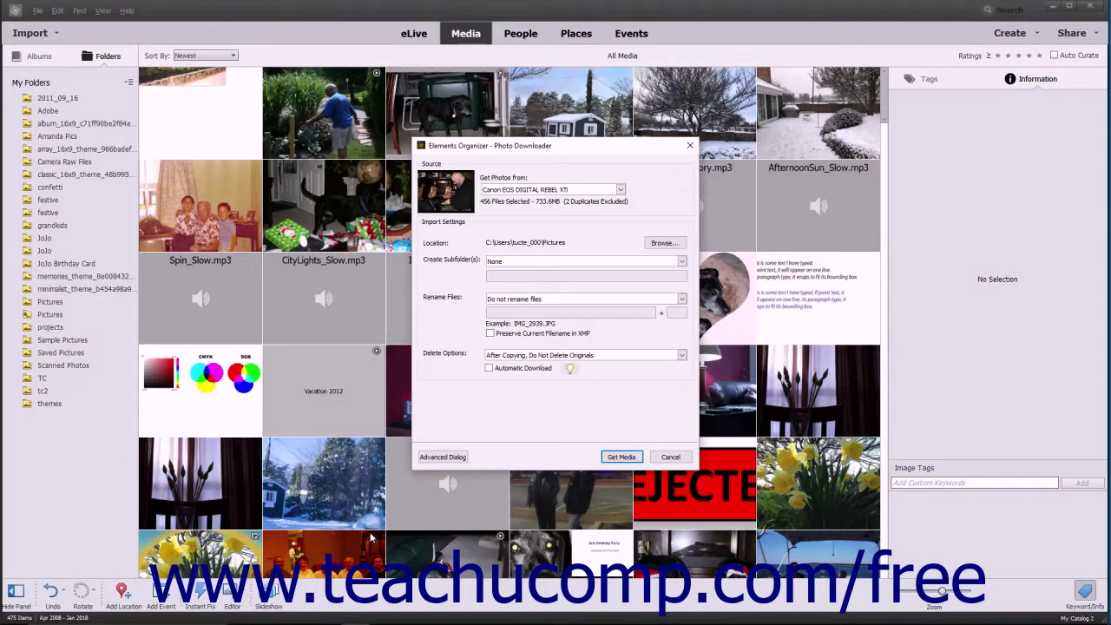
{"action": "left_click", "coordinate": [442, 456]}
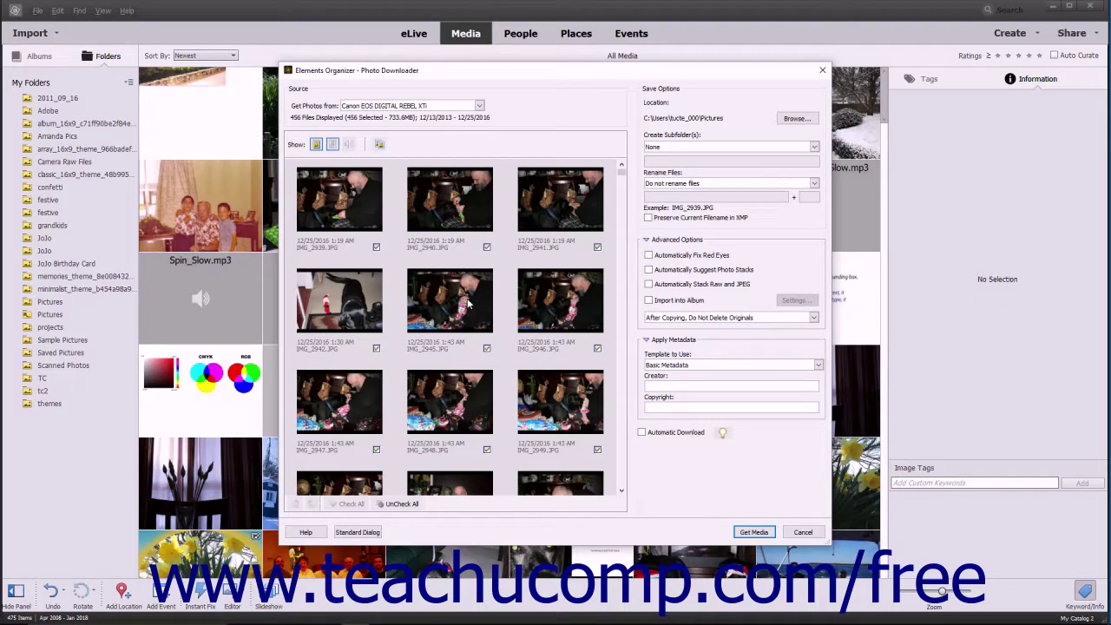
- Uncheck IMG_2939 and then all 456 camera photos, leaving 0 selected
{"action": "scroll", "coordinate": [454, 297], "scroll_direction": "down", "scroll_amount": 3}
{"action": "scroll", "coordinate": [454, 297], "scroll_direction": "down", "scroll_amount": 3}
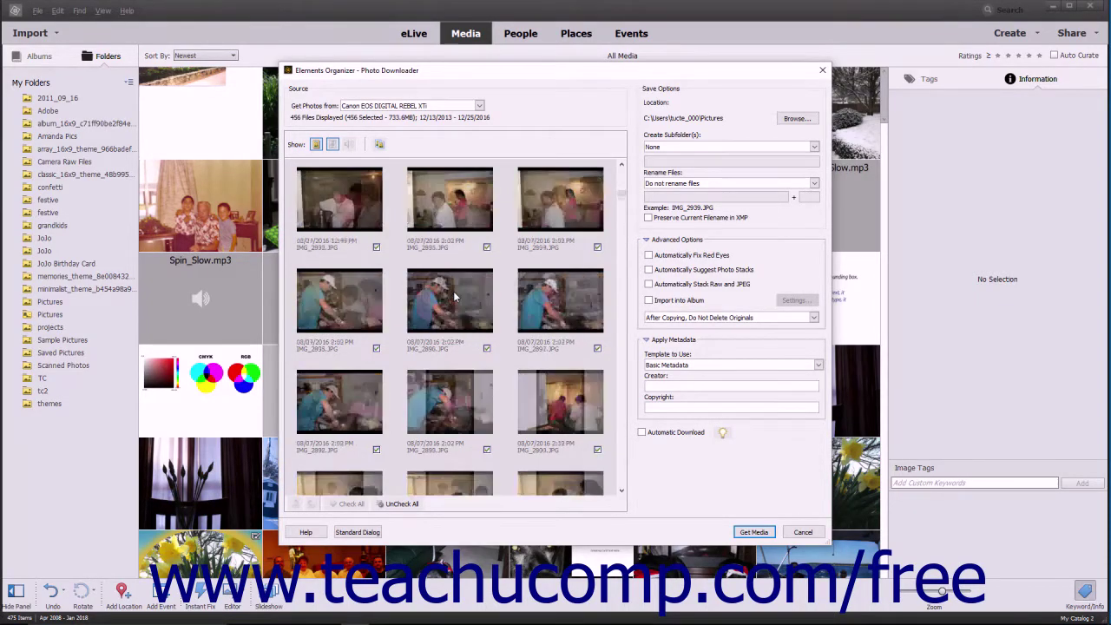
{"action": "scroll", "coordinate": [454, 297], "scroll_direction": "down", "scroll_amount": 3}
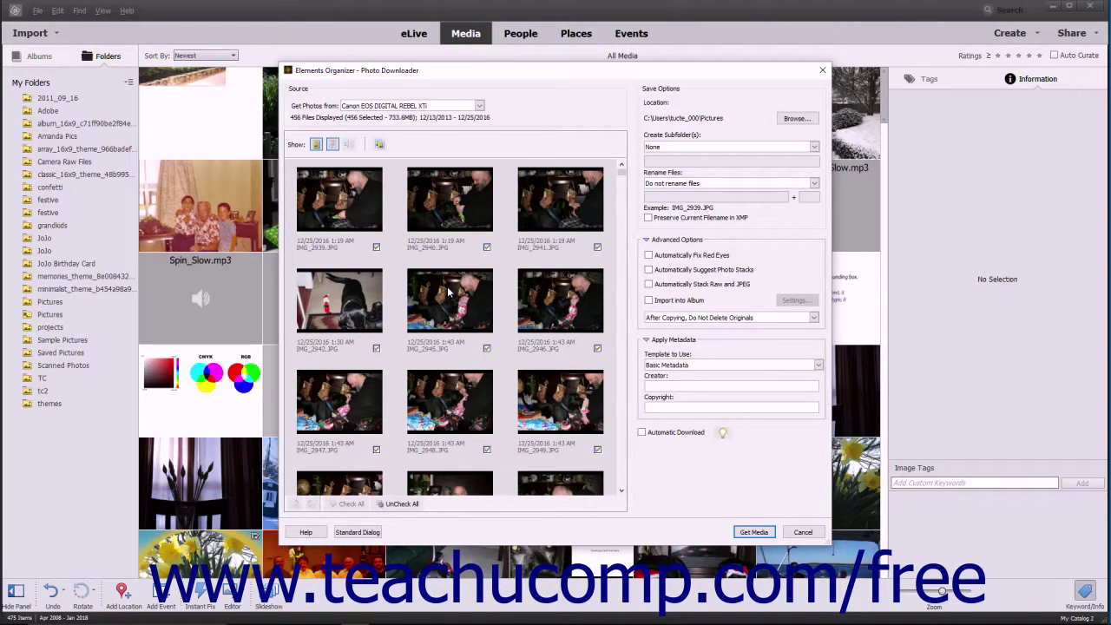
{"action": "left_click", "coordinate": [376, 248]}
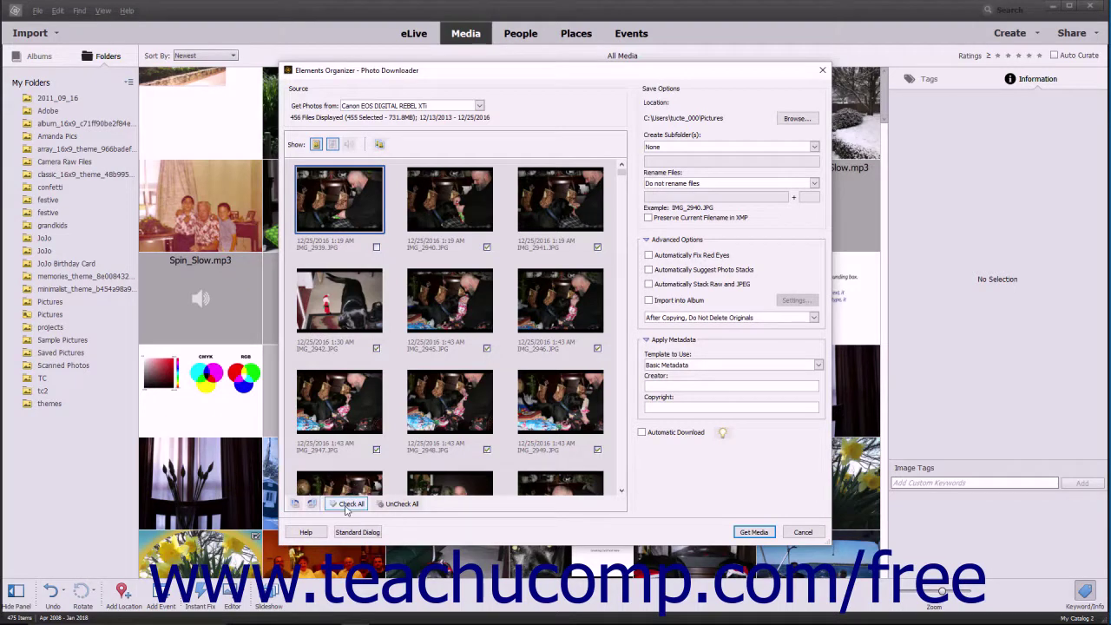
{"action": "left_click", "coordinate": [397, 505]}
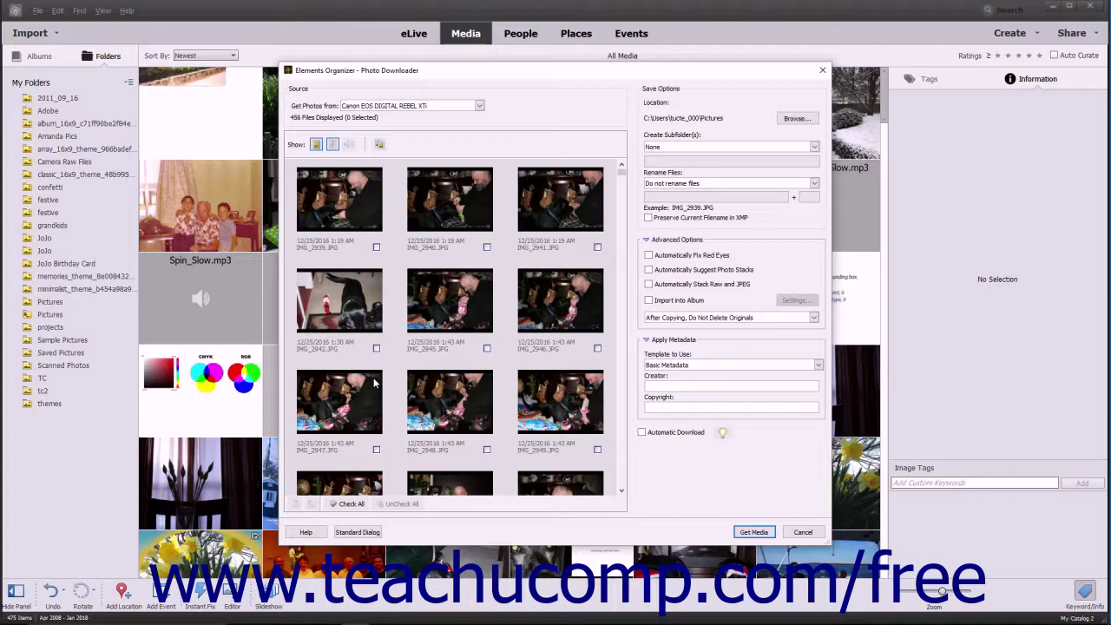
- Check only IMG_2939 and IMG_2940 for import, totalling 2 selected at 3.4MB
{"action": "left_click", "coordinate": [318, 146]}
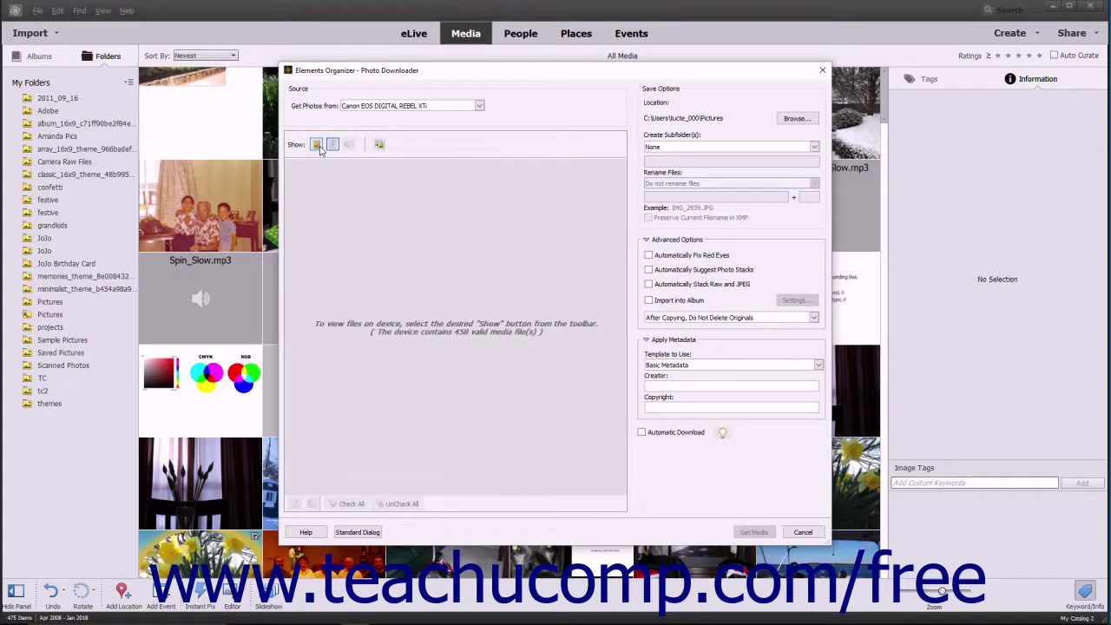
{"action": "left_click", "coordinate": [318, 146]}
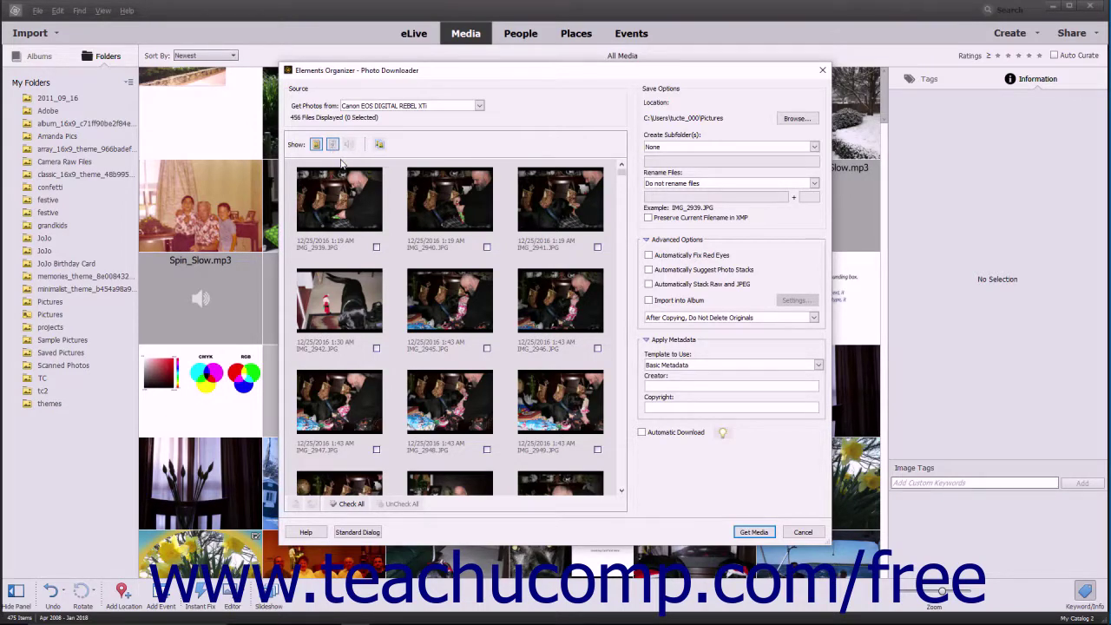
{"action": "left_click", "coordinate": [376, 248]}
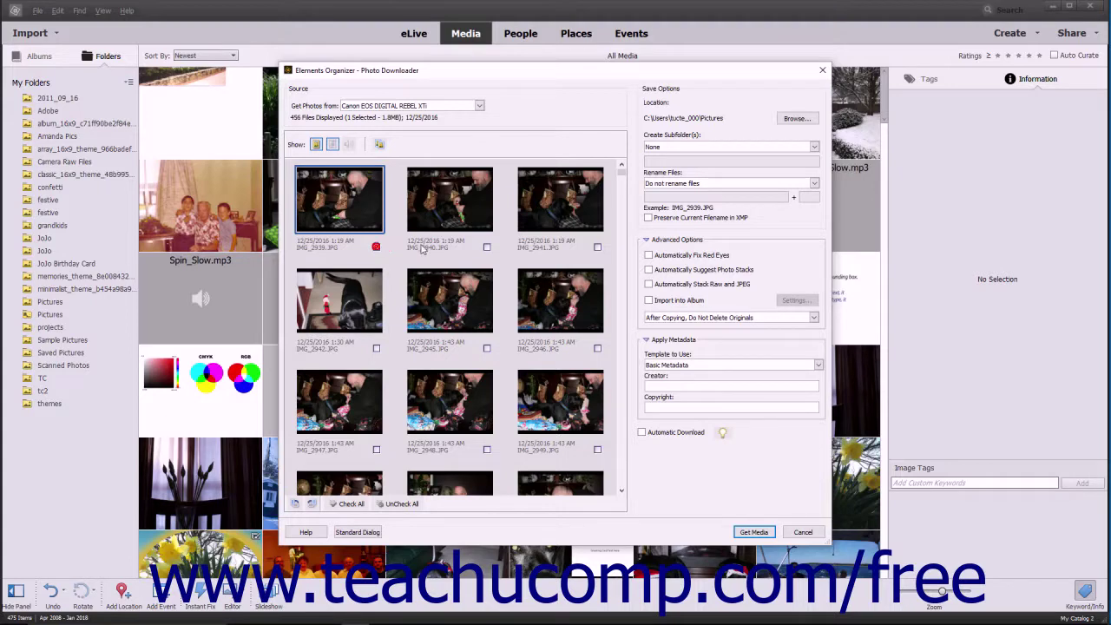
{"action": "left_click", "coordinate": [487, 248]}
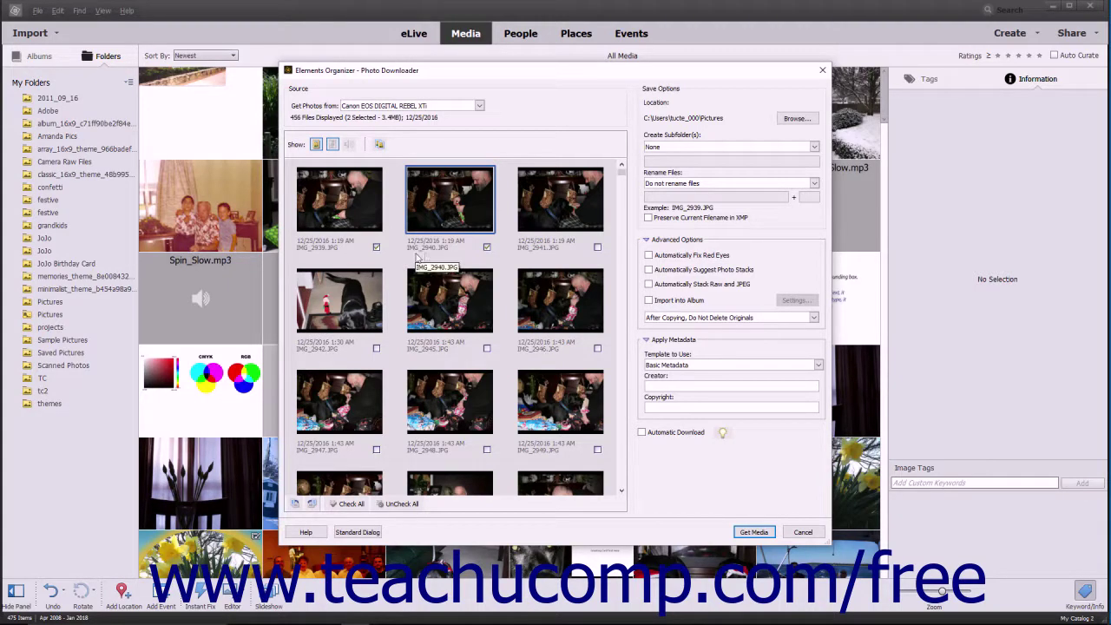
- Use Custom Groups (Advanced) subfolders, split photos into more groups, and name groups with Custom Name
{"action": "left_click", "coordinate": [813, 147]}
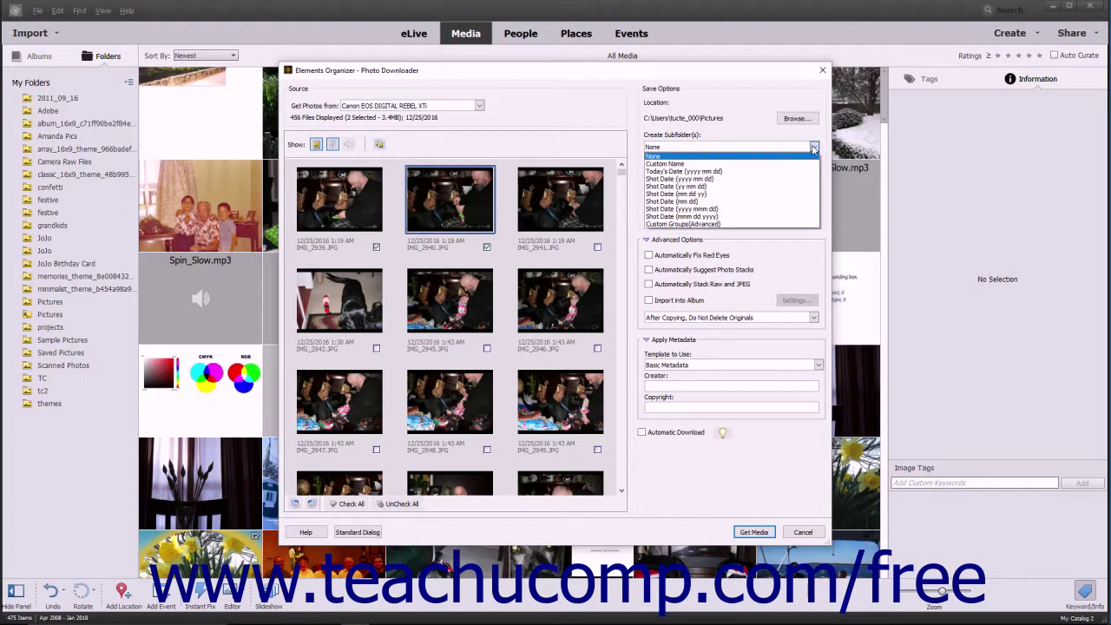
{"action": "left_click", "coordinate": [748, 224]}
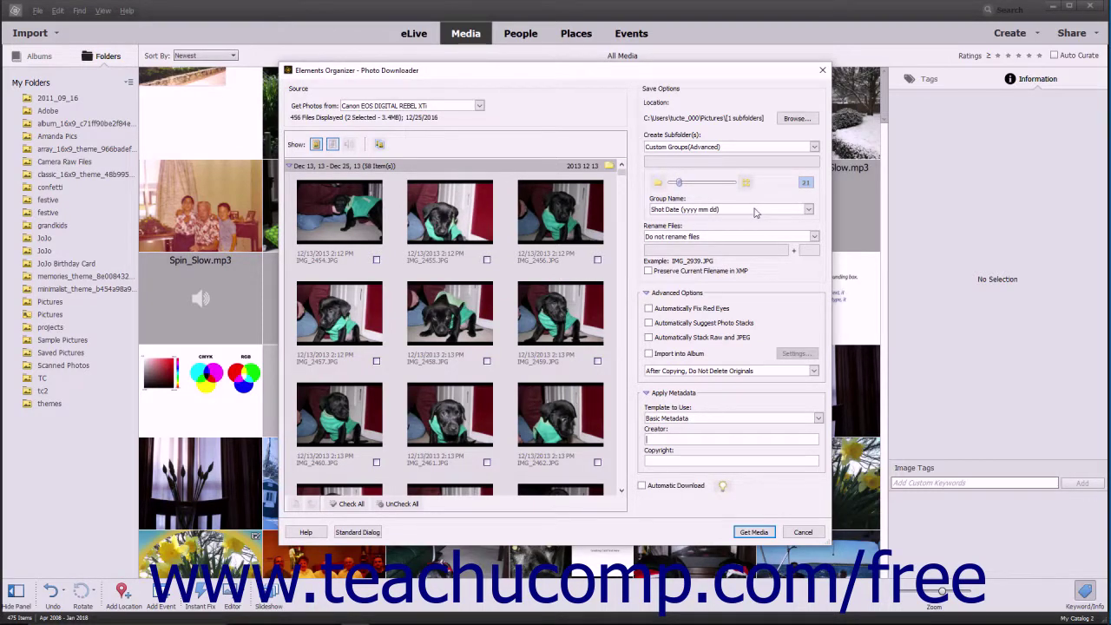
{"action": "left_click", "coordinate": [808, 210]}
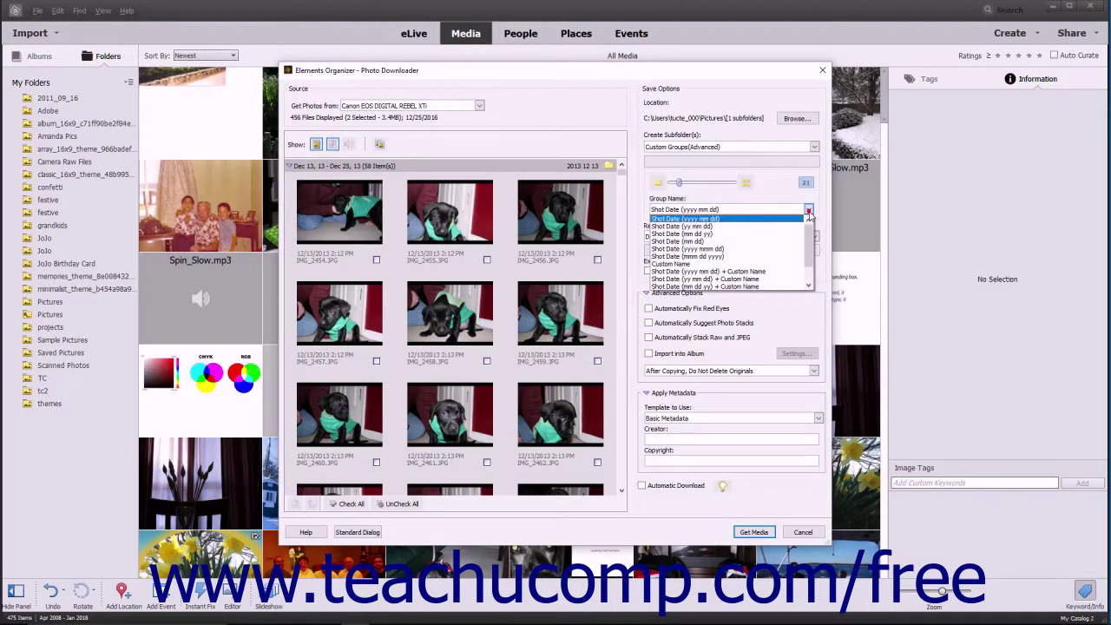
{"action": "left_click", "coordinate": [758, 226]}
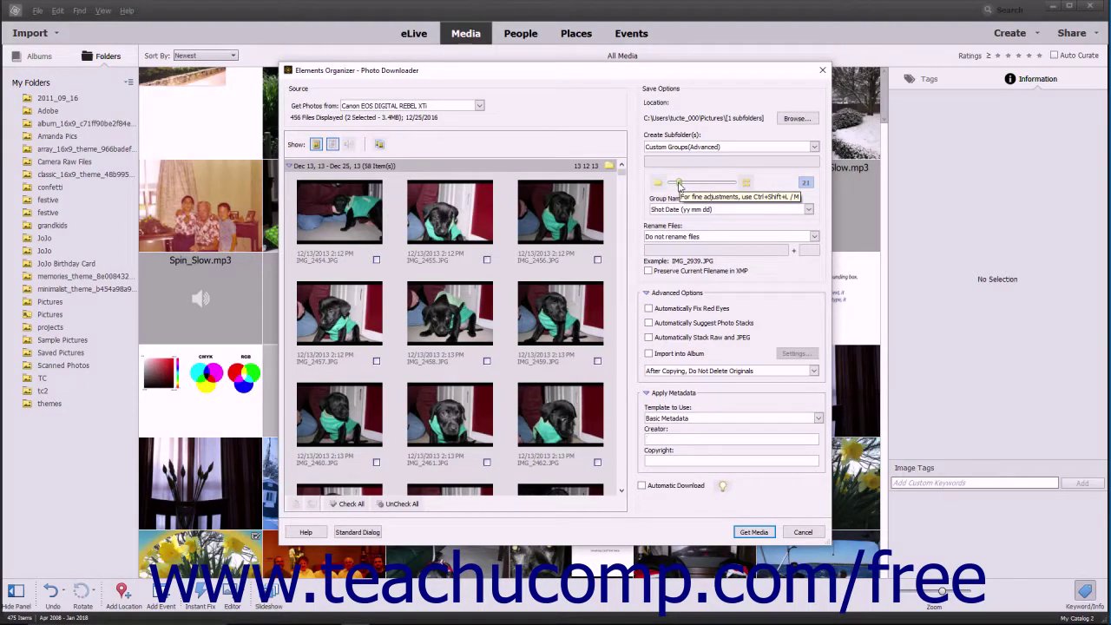
{"action": "mouse_move", "coordinate": [679, 185]}
{"action": "left_mouse_down"}
{"action": "mouse_move", "coordinate": [696, 185]}
{"action": "mouse_move", "coordinate": [684, 185]}
{"action": "left_mouse_up"}
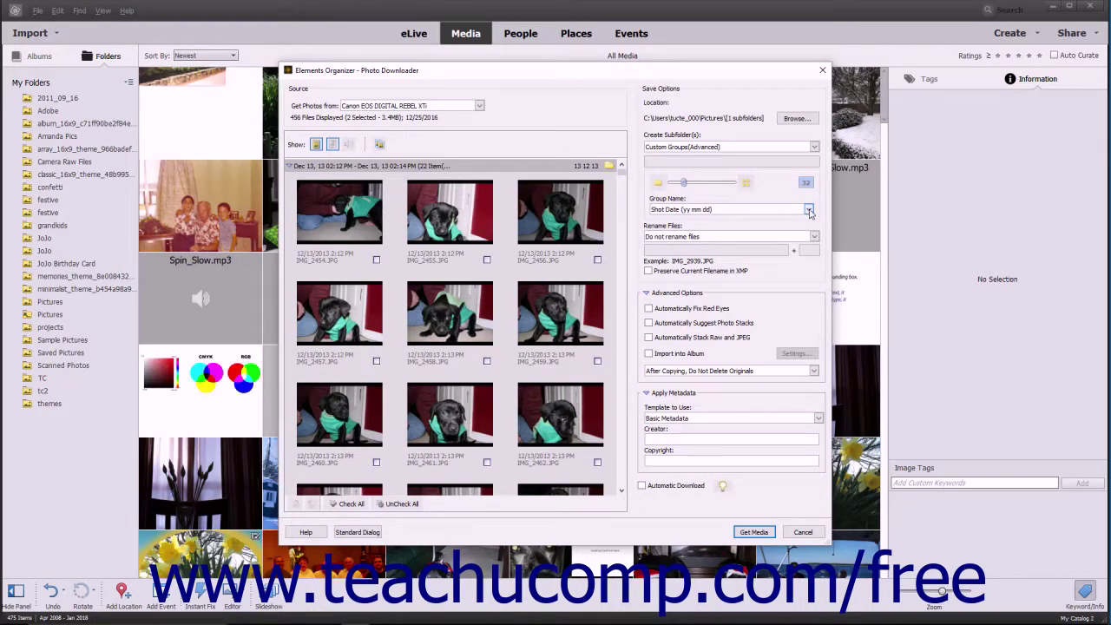
{"action": "left_click", "coordinate": [808, 211]}
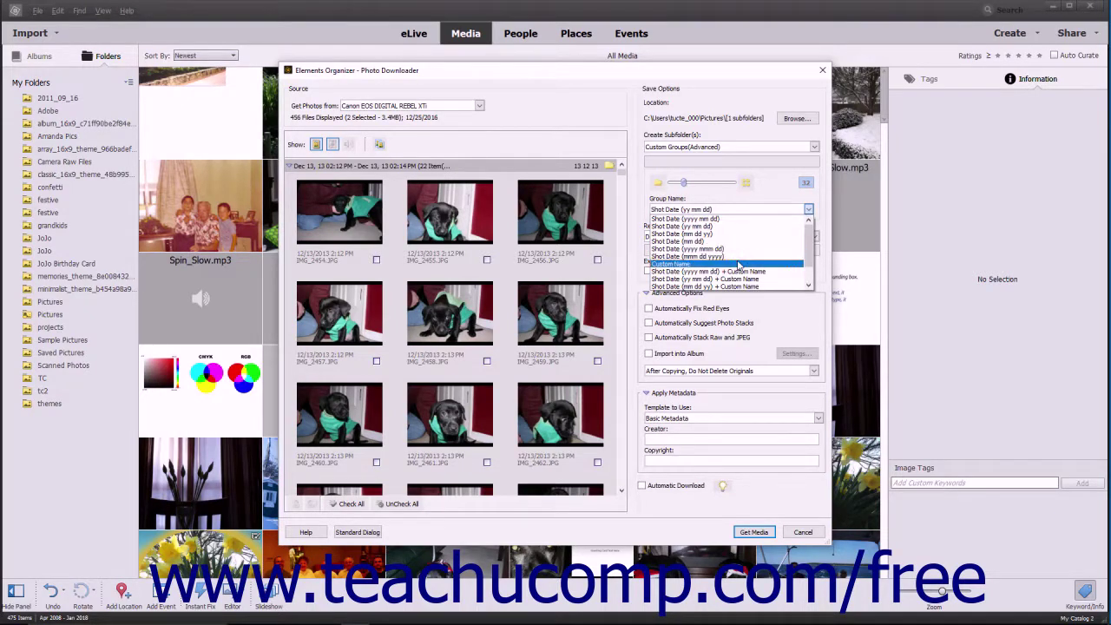
{"action": "left_click", "coordinate": [737, 262]}
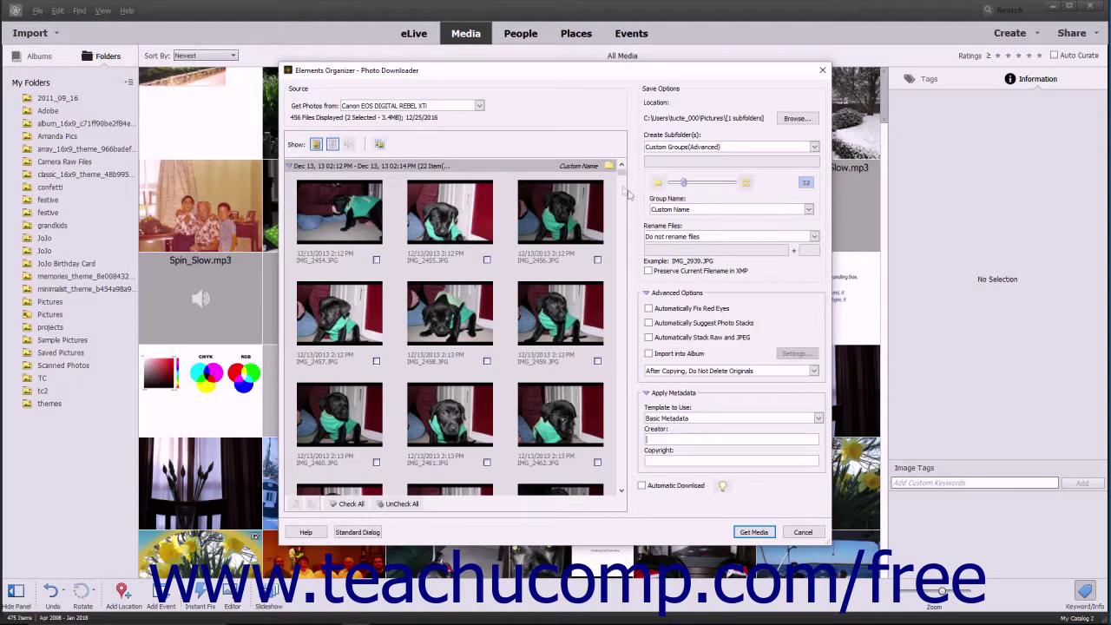
- Name the first group 'New Group 1', then rotate IMG_2455 right and back to landscape
{"action": "left_click", "coordinate": [585, 167]}
{"action": "type", "text": "New Group 1"}
{"action": "left_click", "coordinate": [467, 231]}
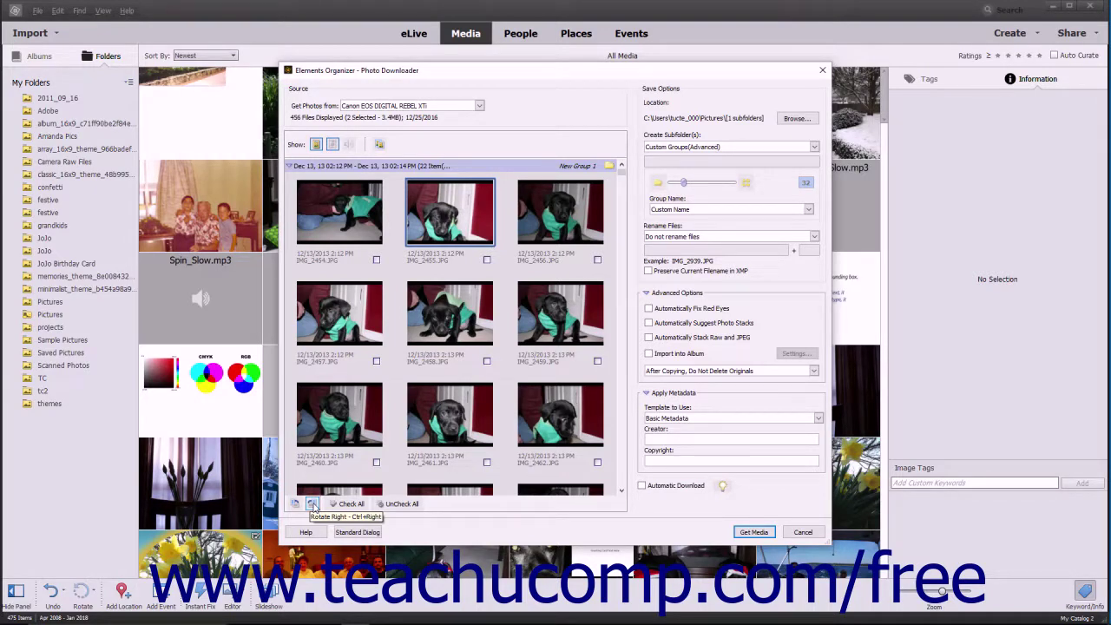
{"action": "left_click", "coordinate": [312, 504]}
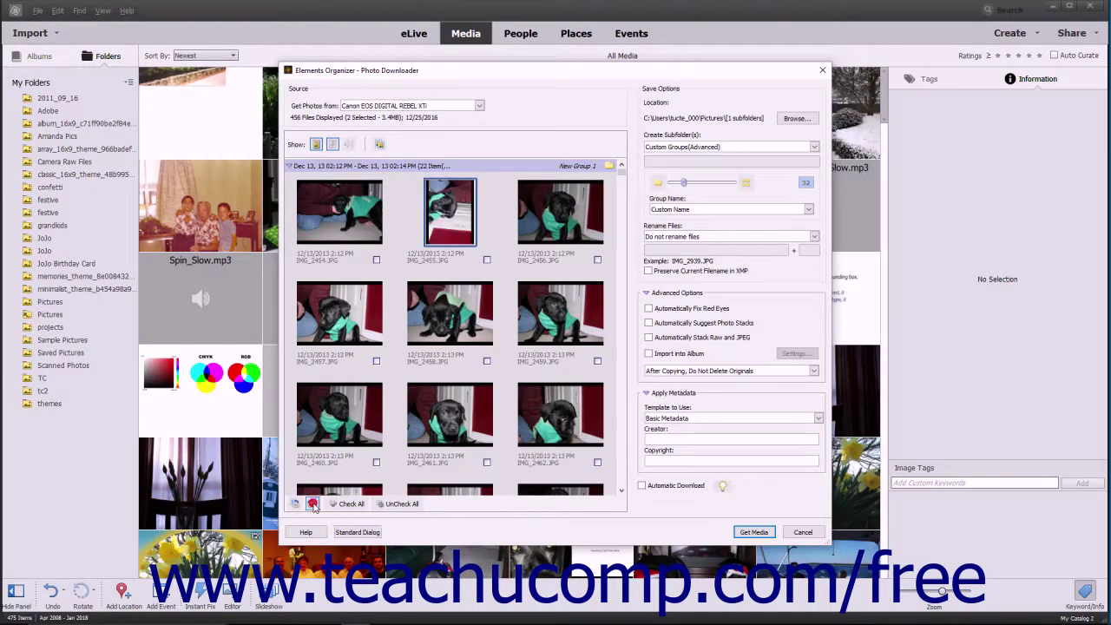
{"action": "left_click", "coordinate": [299, 505]}
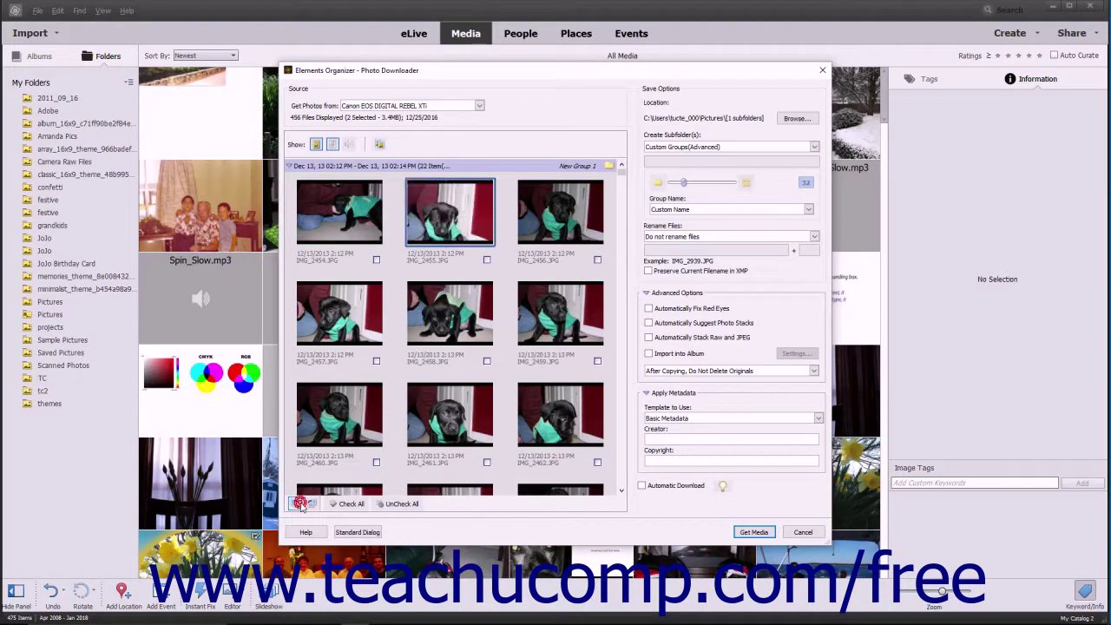
{"action": "left_click", "coordinate": [647, 295]}
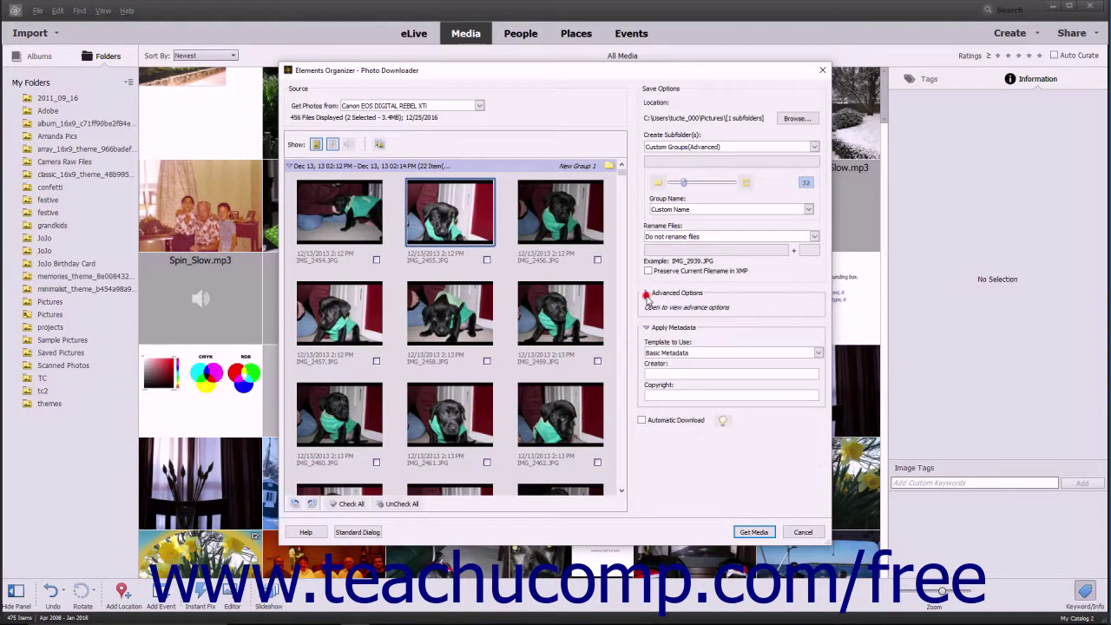
{"action": "left_click", "coordinate": [647, 295]}
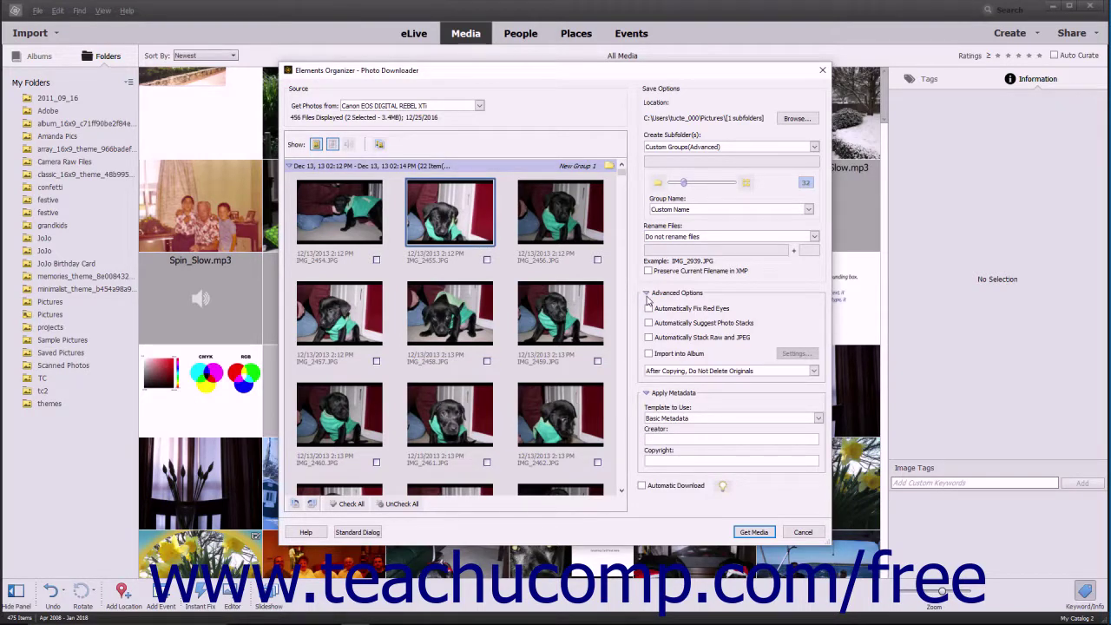
{"action": "left_click", "coordinate": [661, 356]}
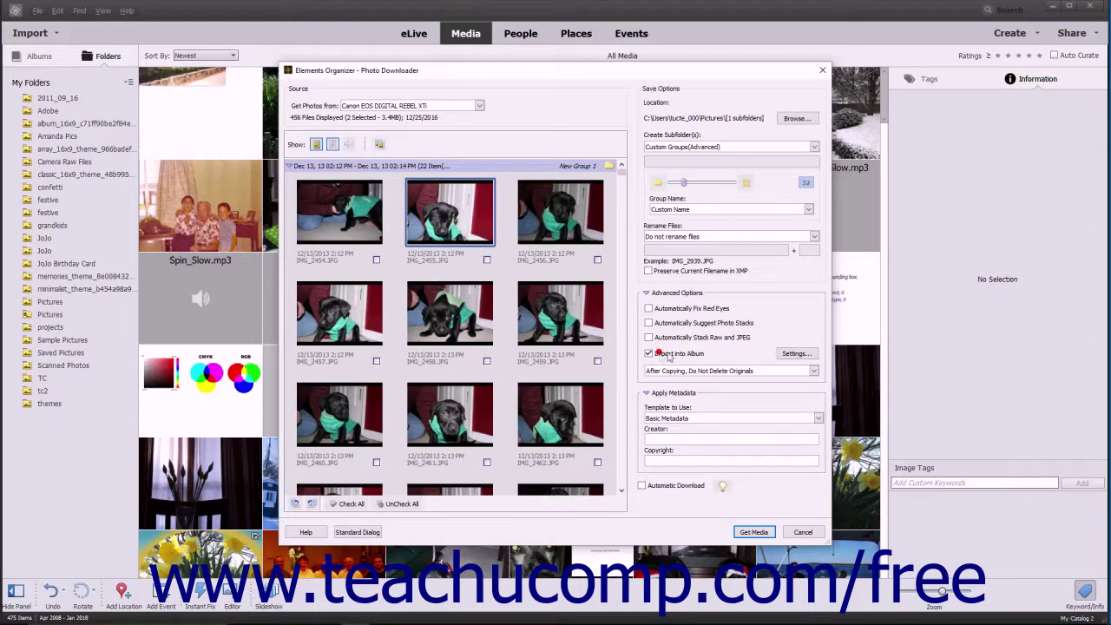
{"action": "left_click", "coordinate": [794, 354]}
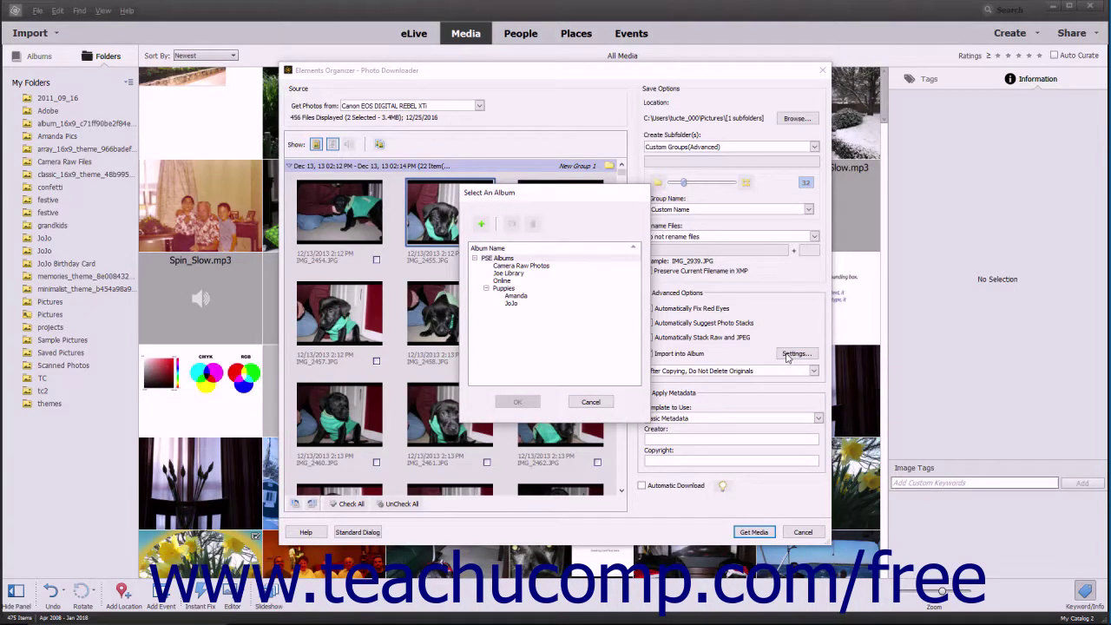
{"action": "left_click", "coordinate": [517, 296]}
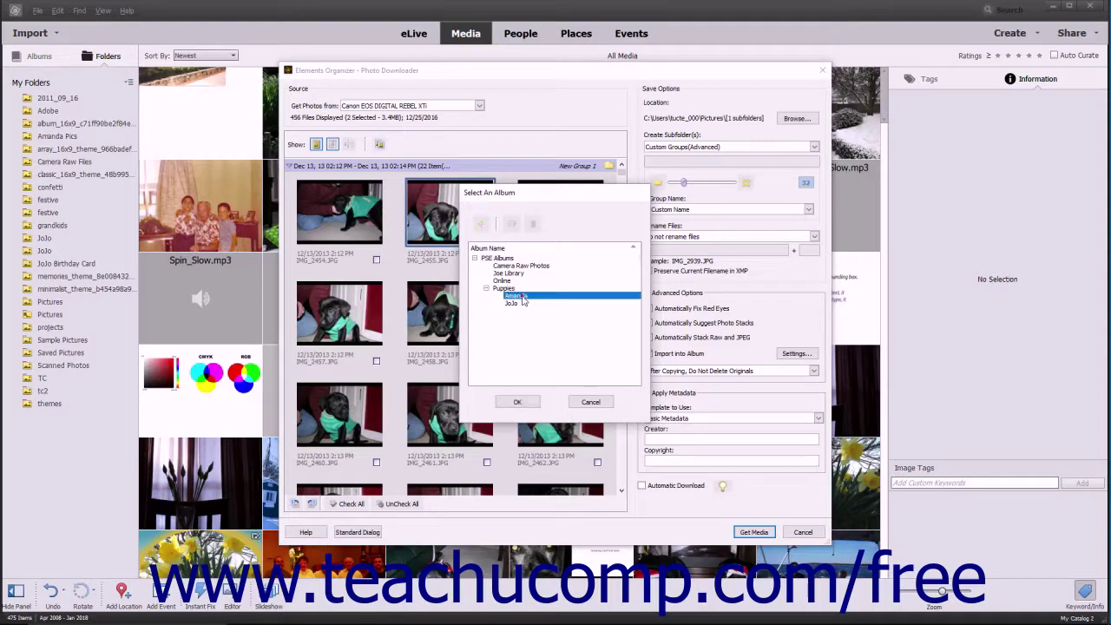
{"action": "left_click", "coordinate": [529, 403]}
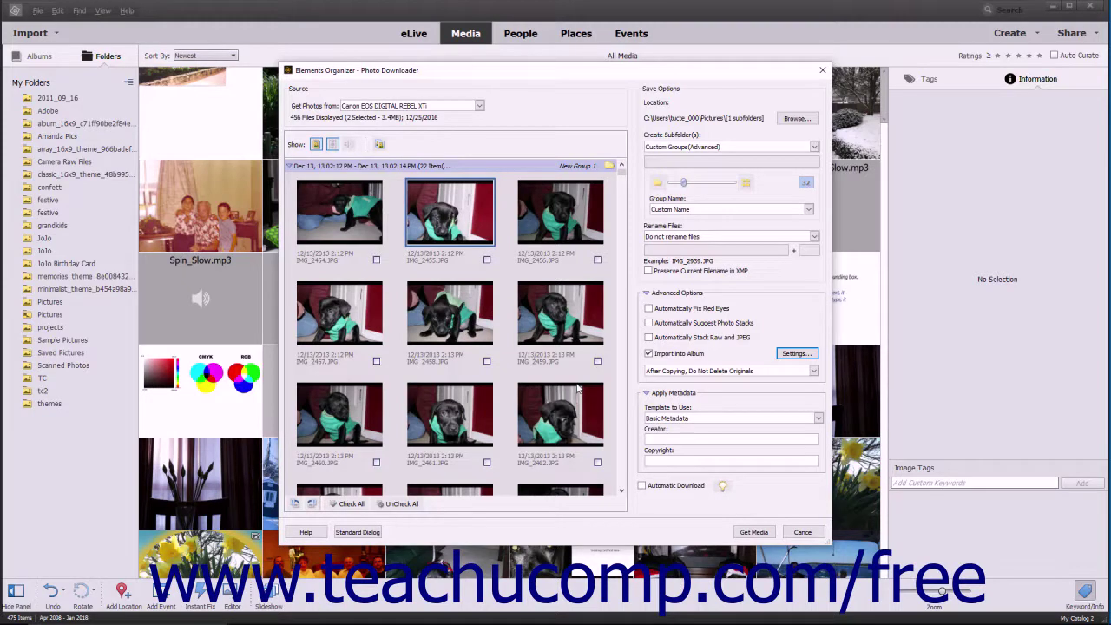
{"action": "left_click", "coordinate": [648, 354]}
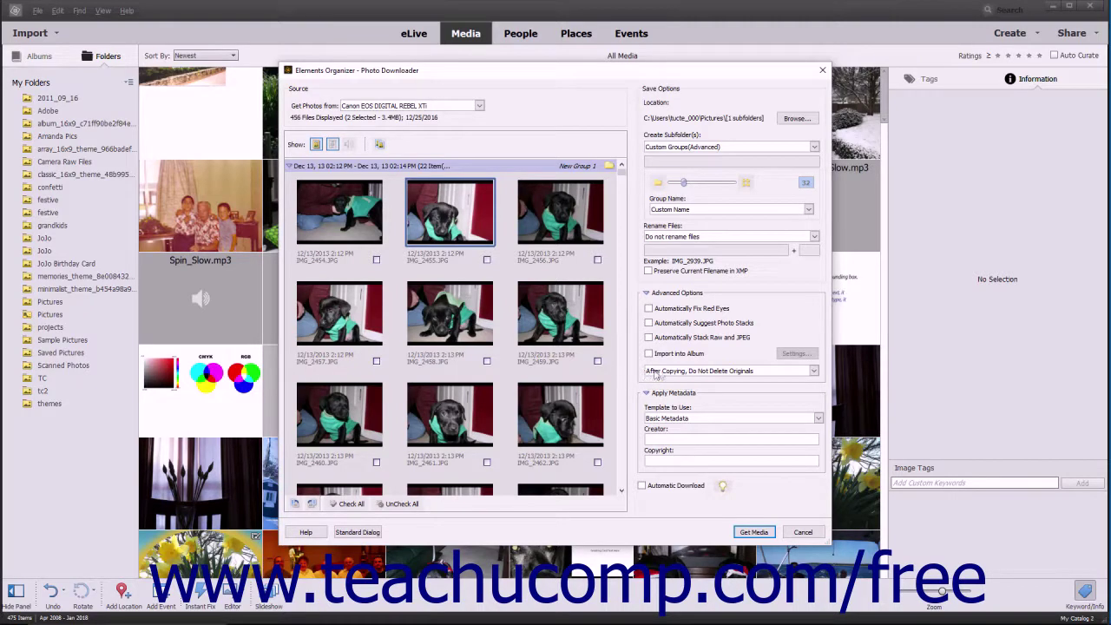
{"action": "left_click", "coordinate": [819, 420]}
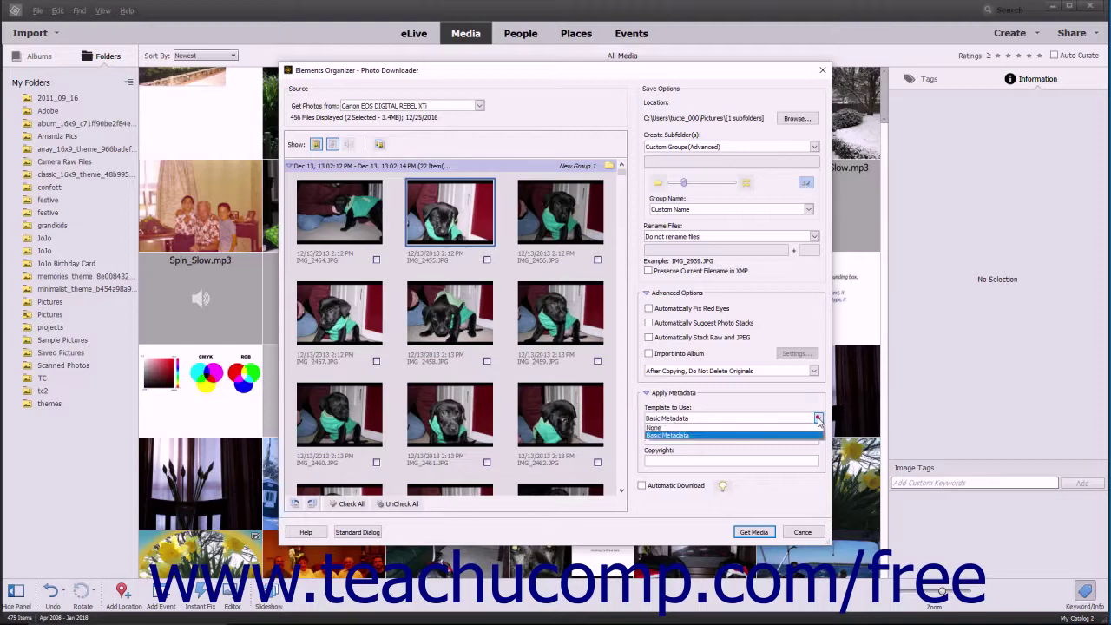
{"action": "left_click", "coordinate": [793, 435]}
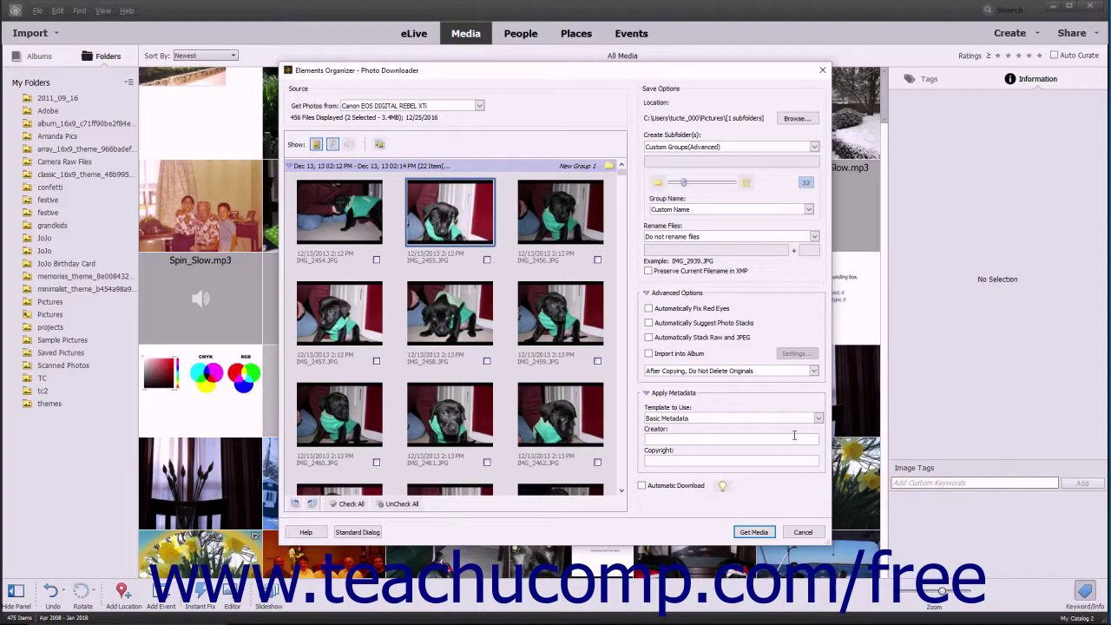